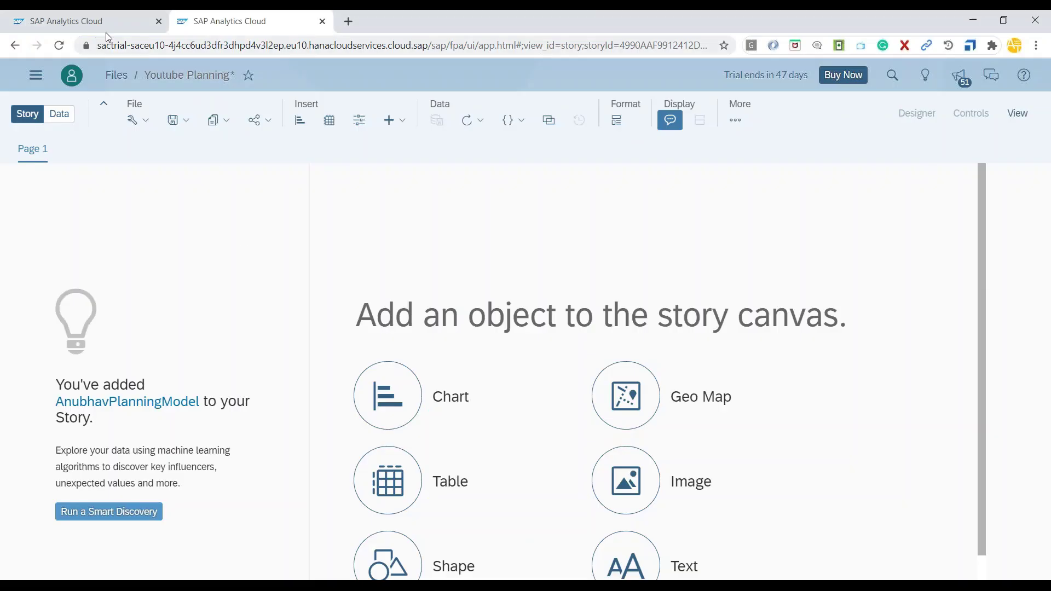
# Insert an AnubhavPlanningModel table on Page 1 of the Youtube Planning story and enlarge it
pyautogui.click(107, 22)
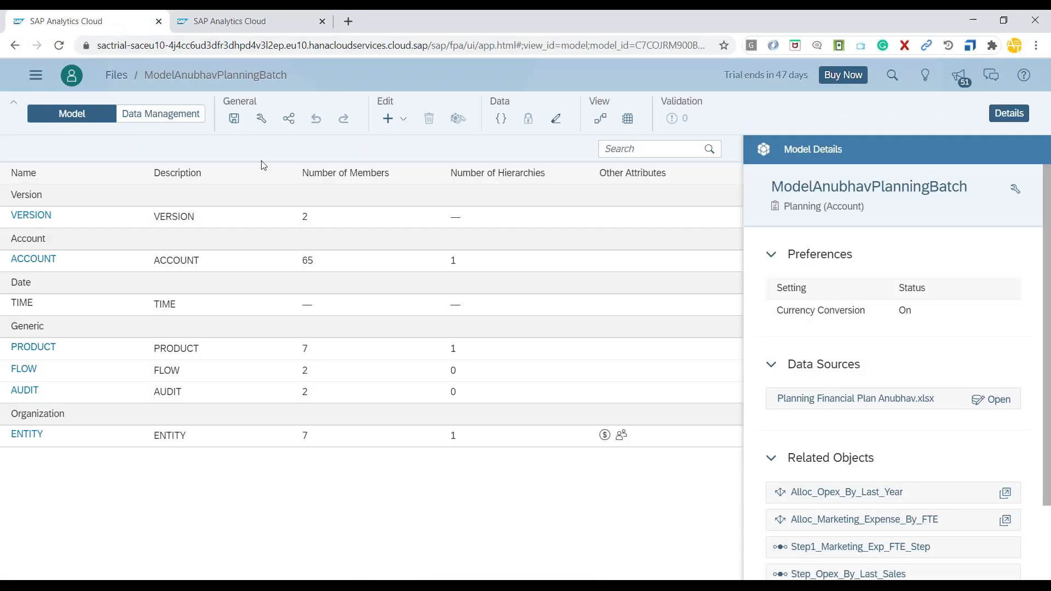
pyautogui.click(246, 25)
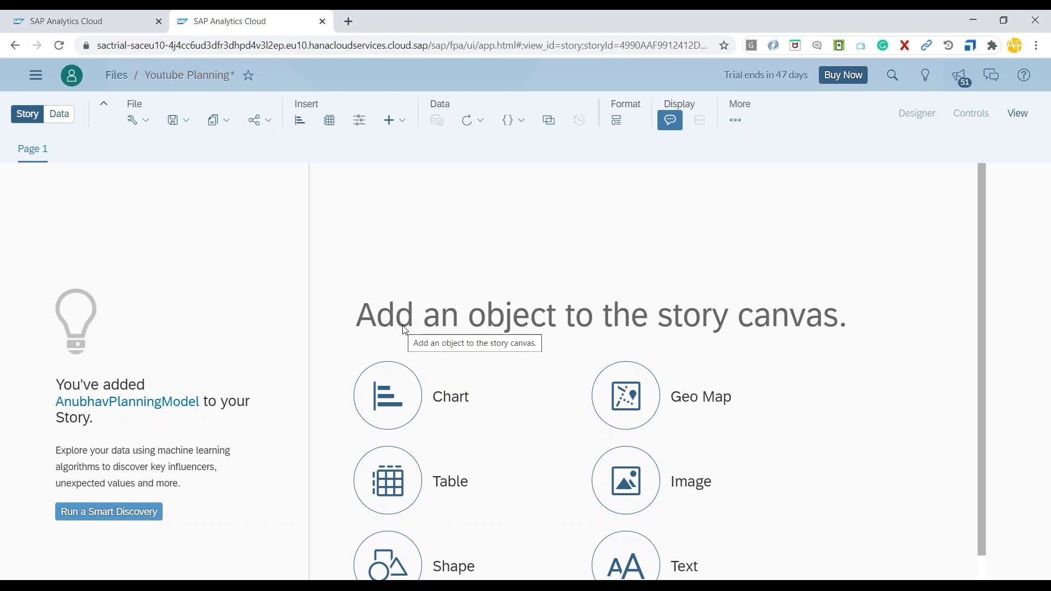
pyautogui.scroll(-1, 403, 334)
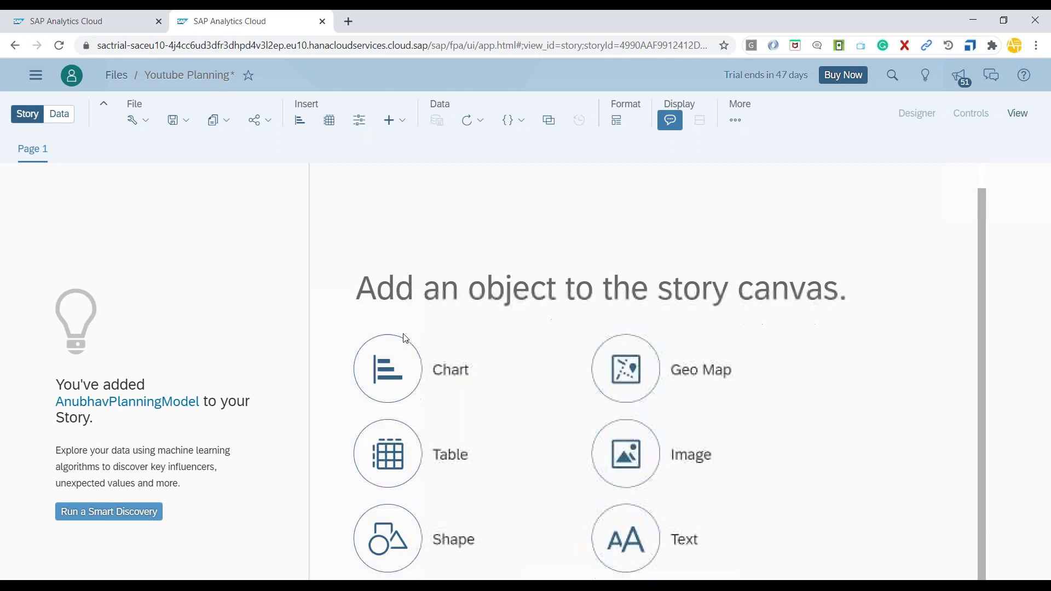
pyautogui.click(392, 459)
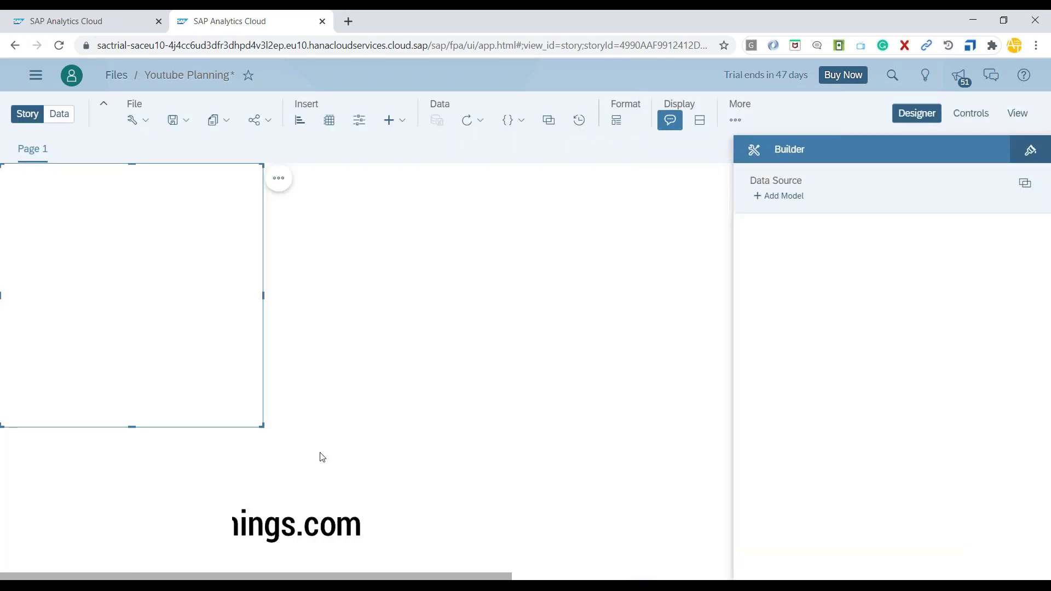
pyautogui.moveTo(263, 426); pyautogui.dragTo(478, 480)
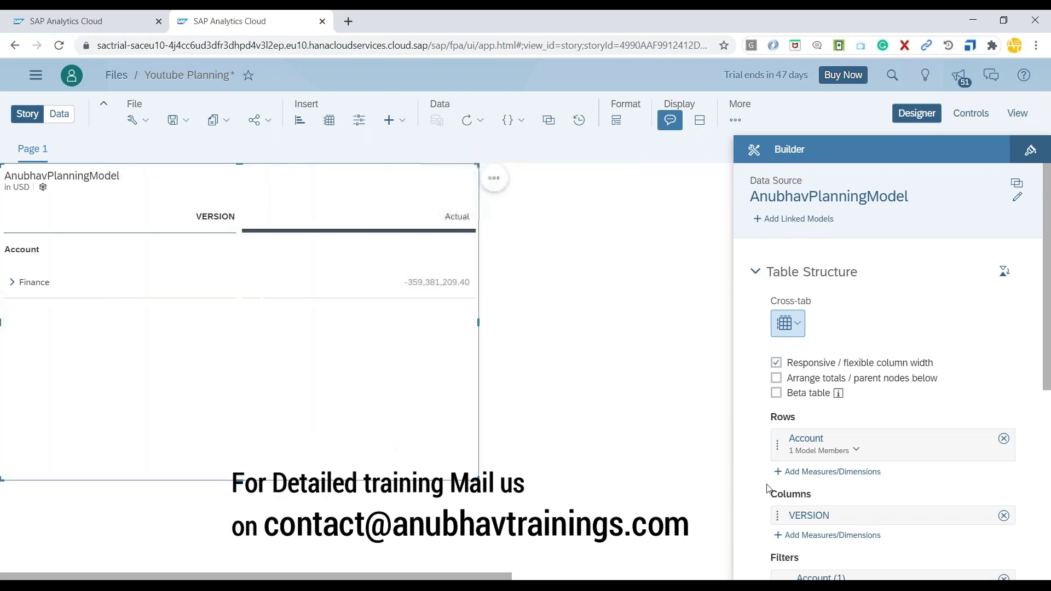
# Filter the Account rows to just Marketing Expenses and FTE, replacing Finance
pyautogui.click(980, 443)
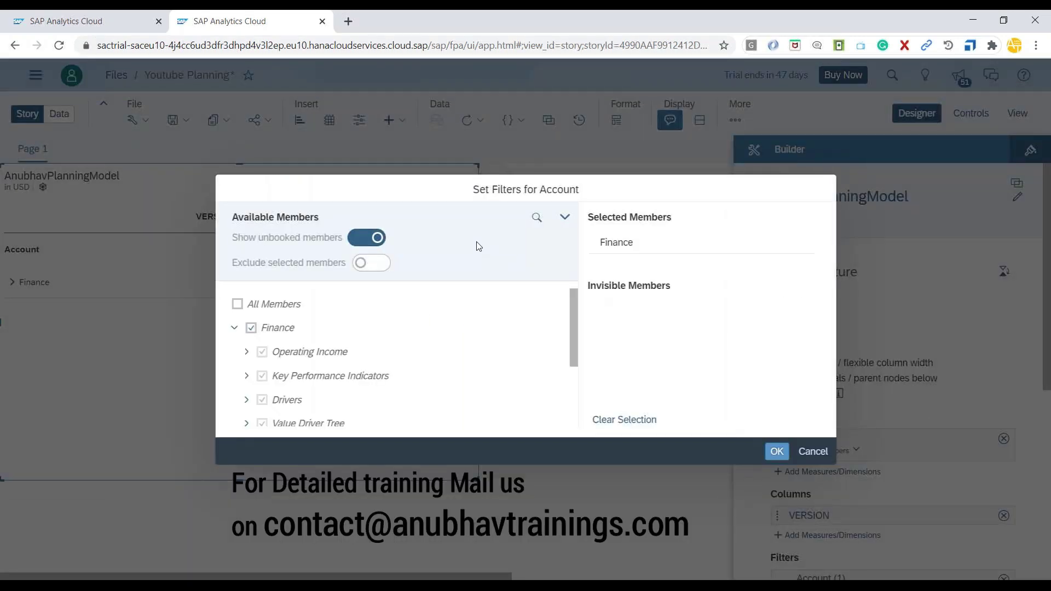
pyautogui.click(536, 218)
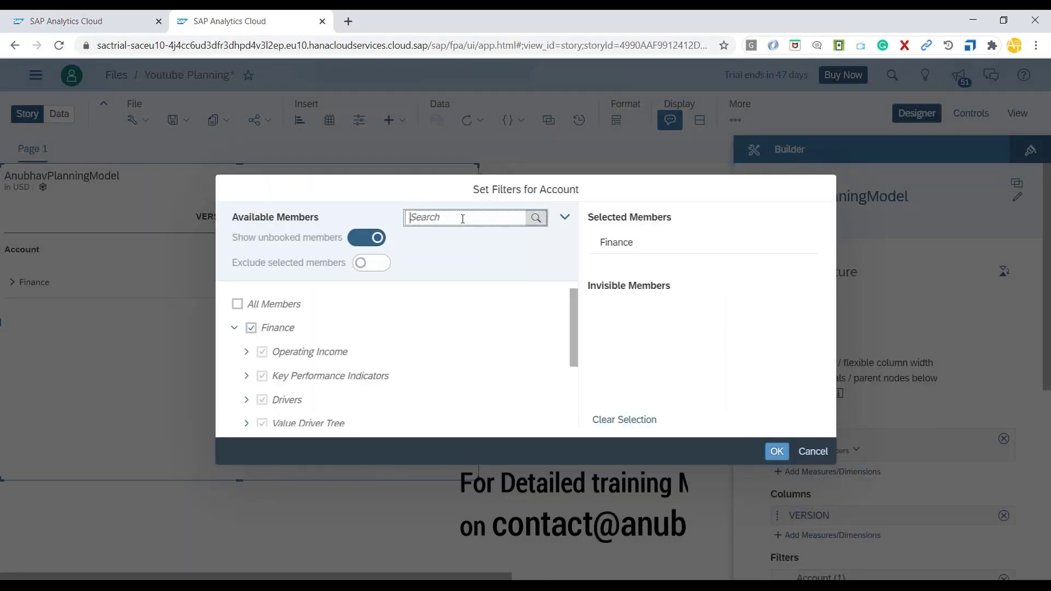
pyautogui.click(250, 328)
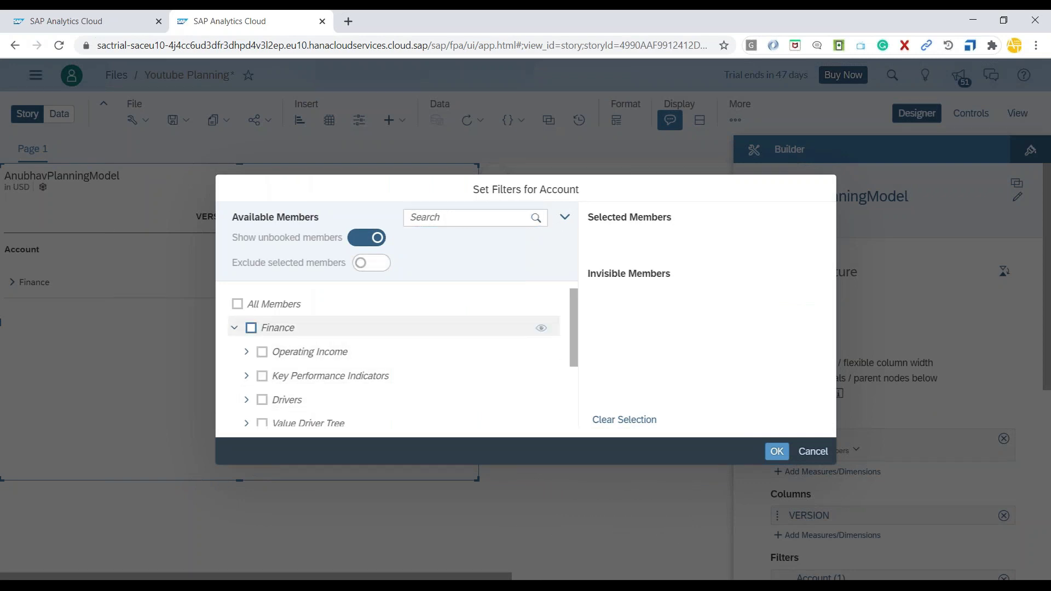
pyautogui.click(478, 217)
pyautogui.write('Market')
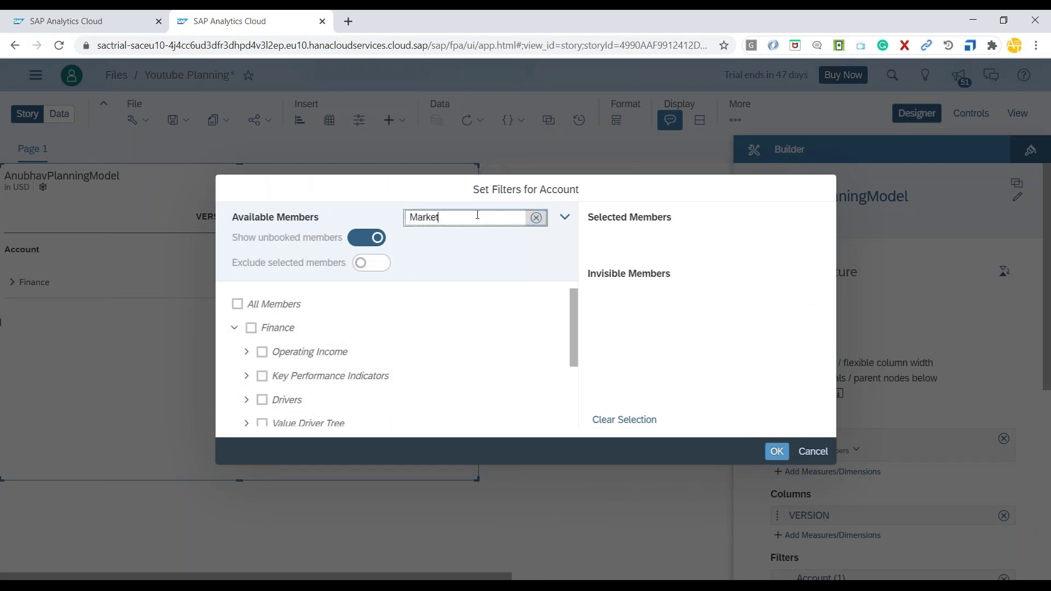
pyautogui.write('ing Expenses')
pyautogui.click(292, 400)
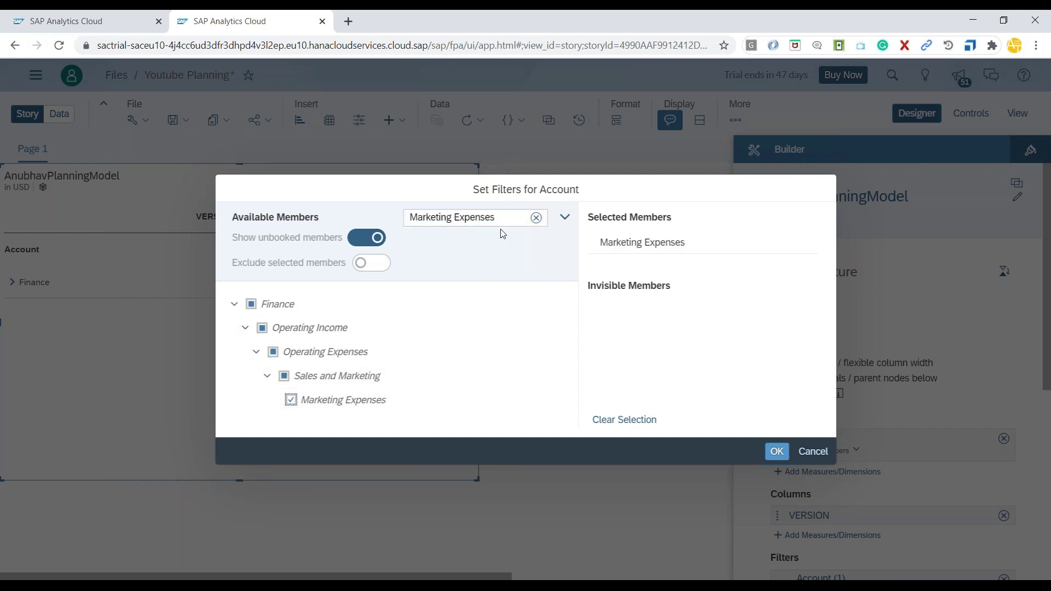
pyautogui.moveTo(411, 218); pyautogui.dragTo(494, 217)
pyautogui.write('FTE')
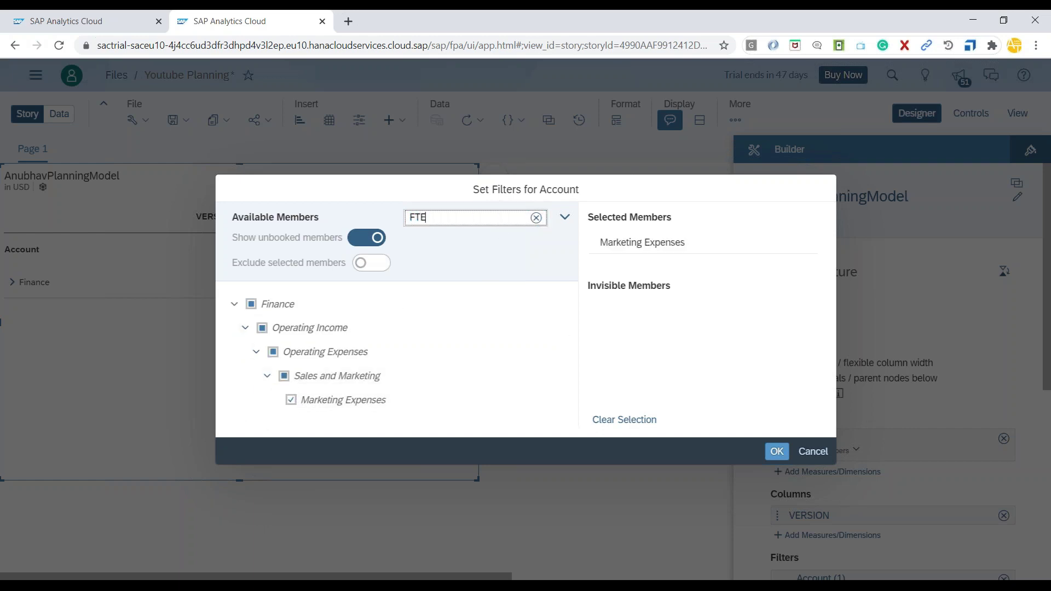
pyautogui.scroll(-1, 274, 399)
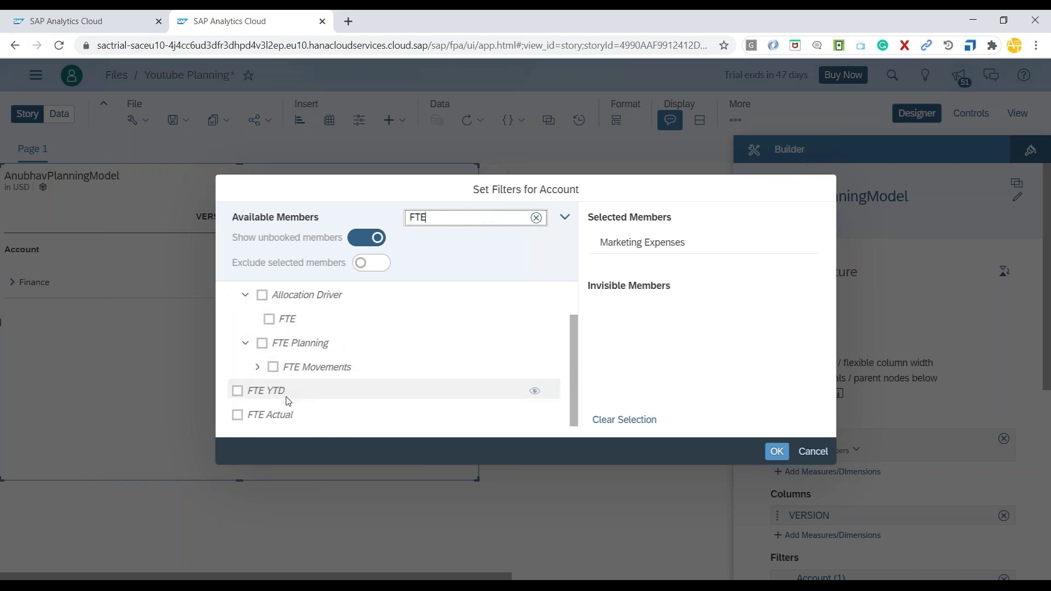
pyautogui.click(269, 318)
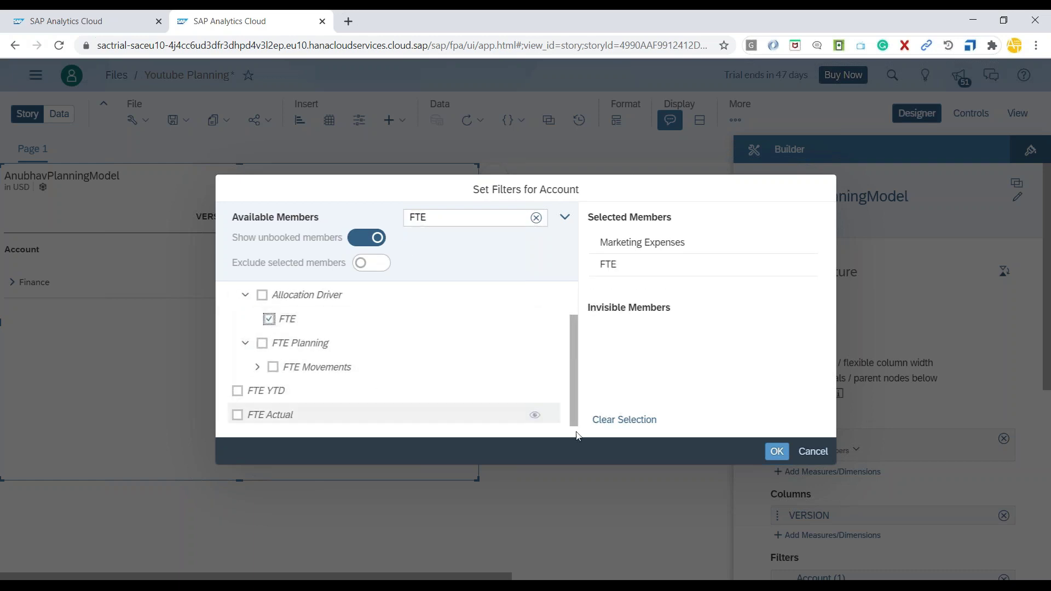
pyautogui.click(777, 451)
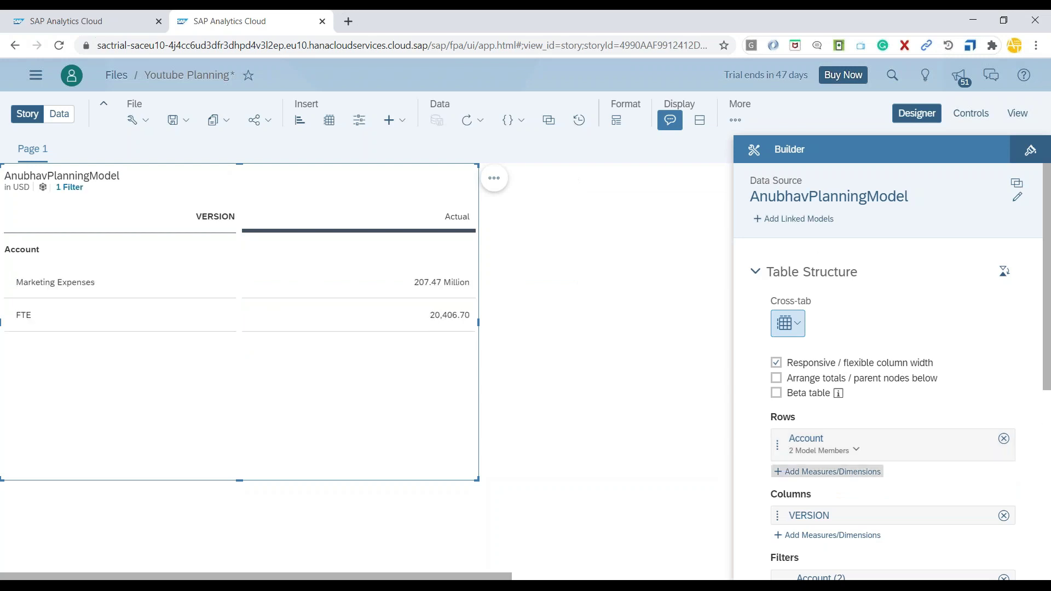
# Add ENTITY as a second row dimension, filtered to United States with its regions
pyautogui.click(828, 472)
pyautogui.write('E')
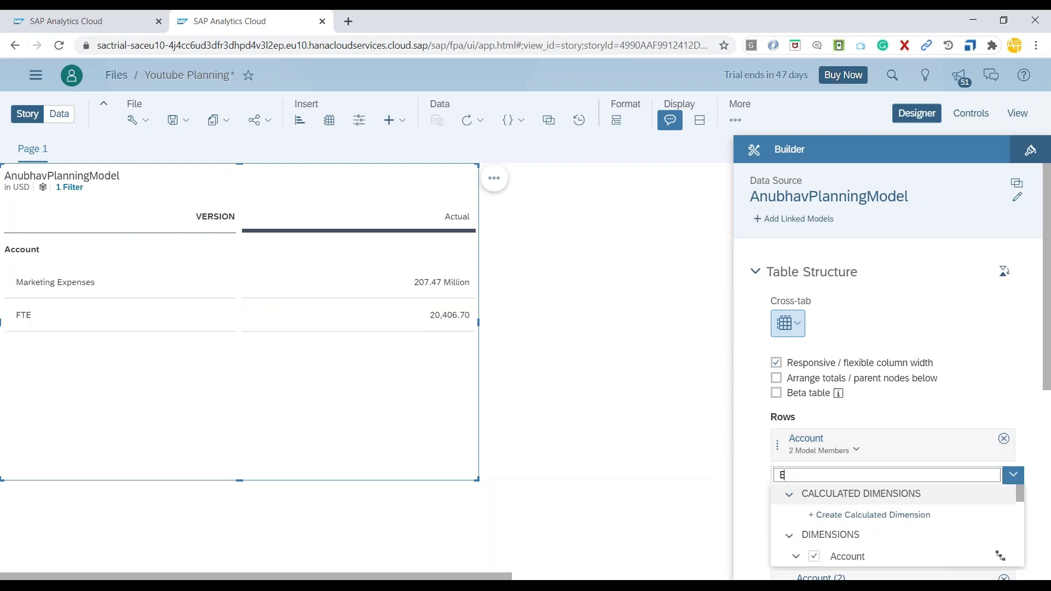
pyautogui.write('NTITY')
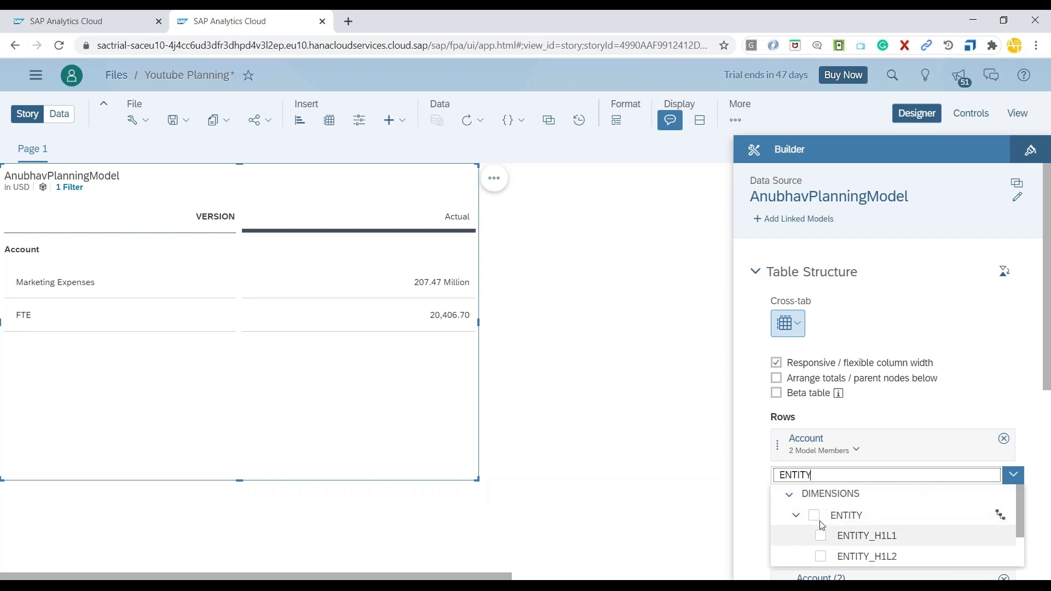
pyautogui.click(814, 516)
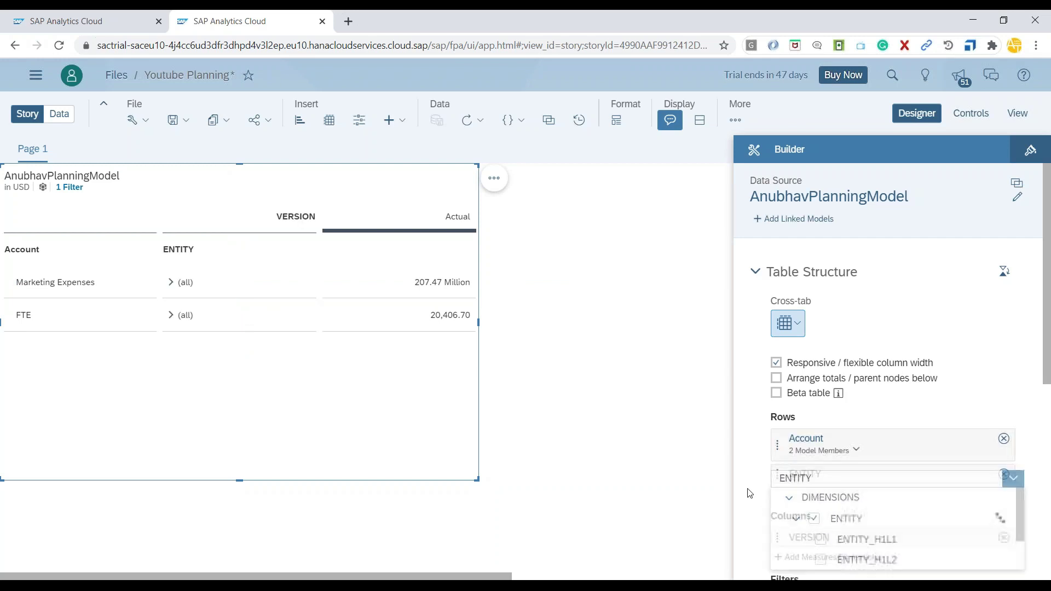
pyautogui.click(980, 474)
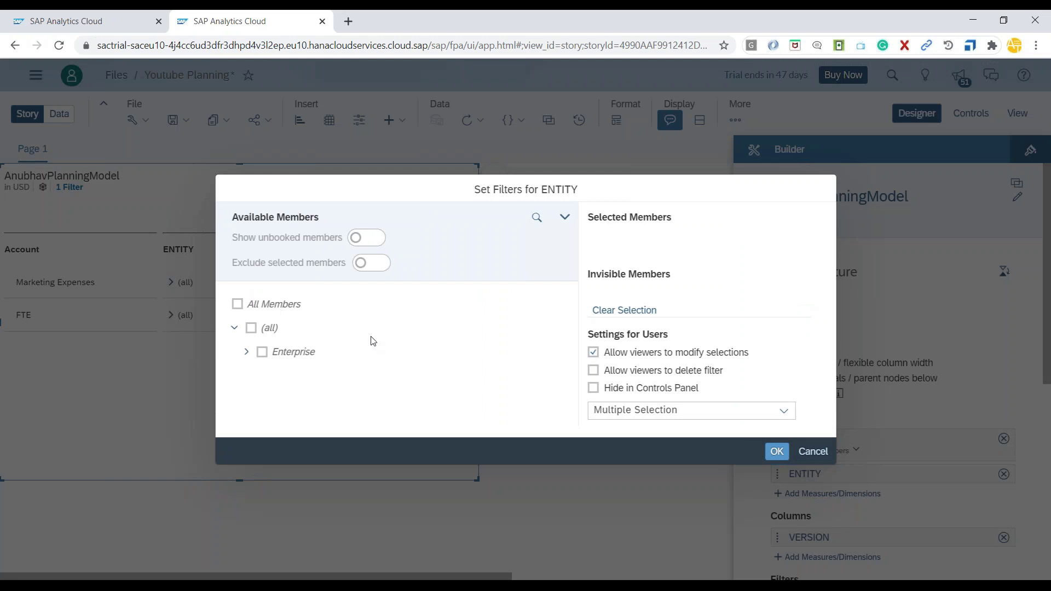
pyautogui.click(245, 352)
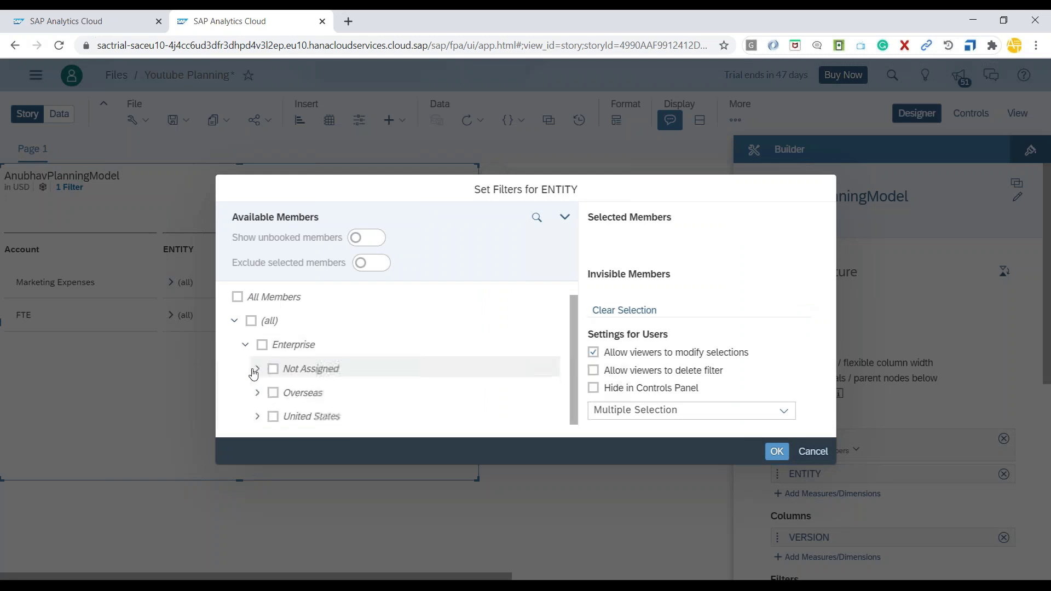
pyautogui.click(265, 417)
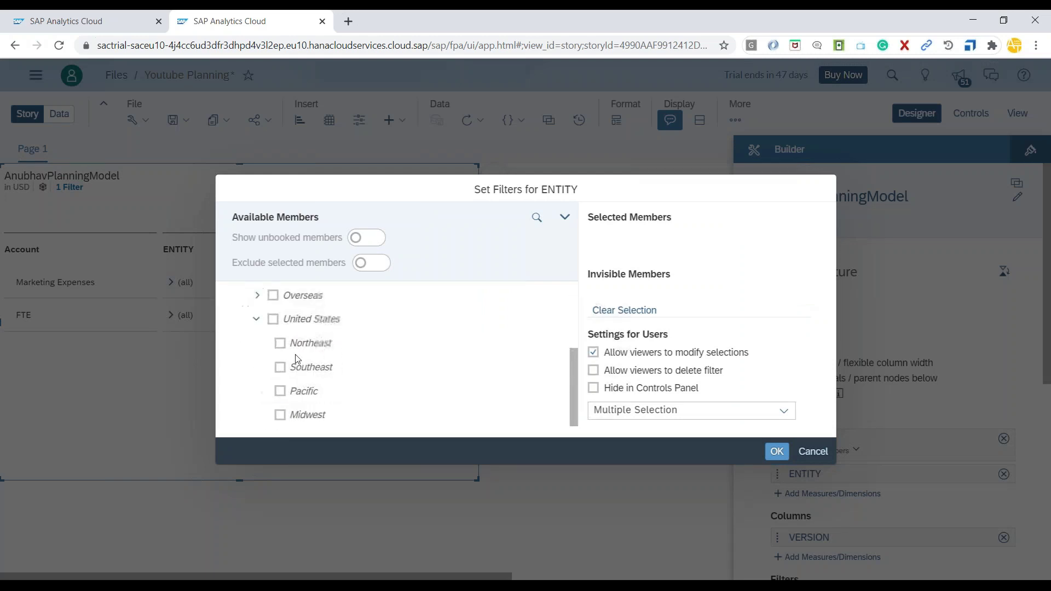
pyautogui.click(274, 319)
pyautogui.click(777, 451)
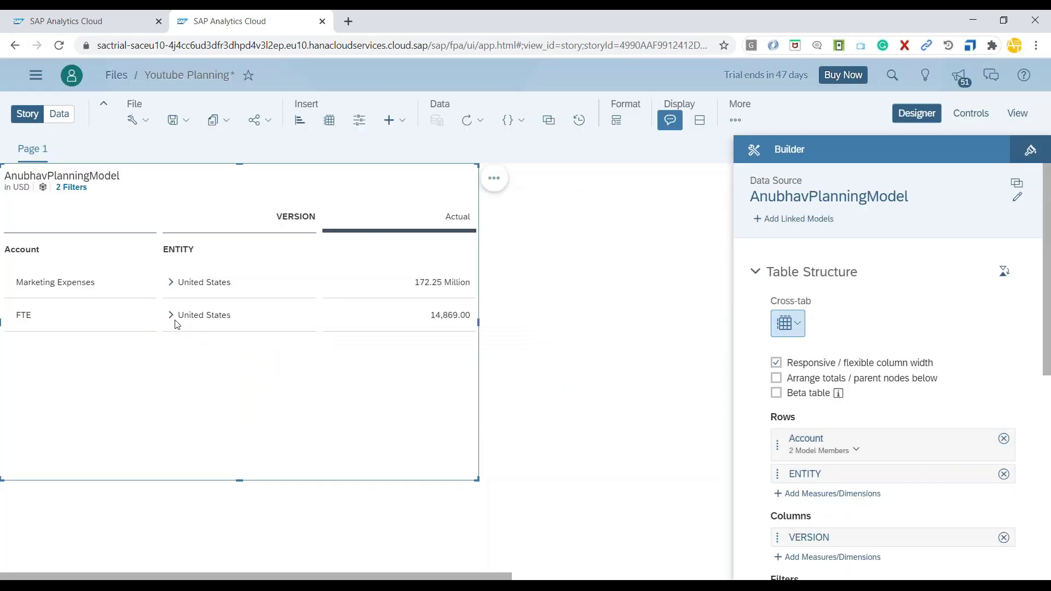
# Expand both United States rows into regions and inspect regional FTE and Marketing Expenses values
pyautogui.click(171, 317)
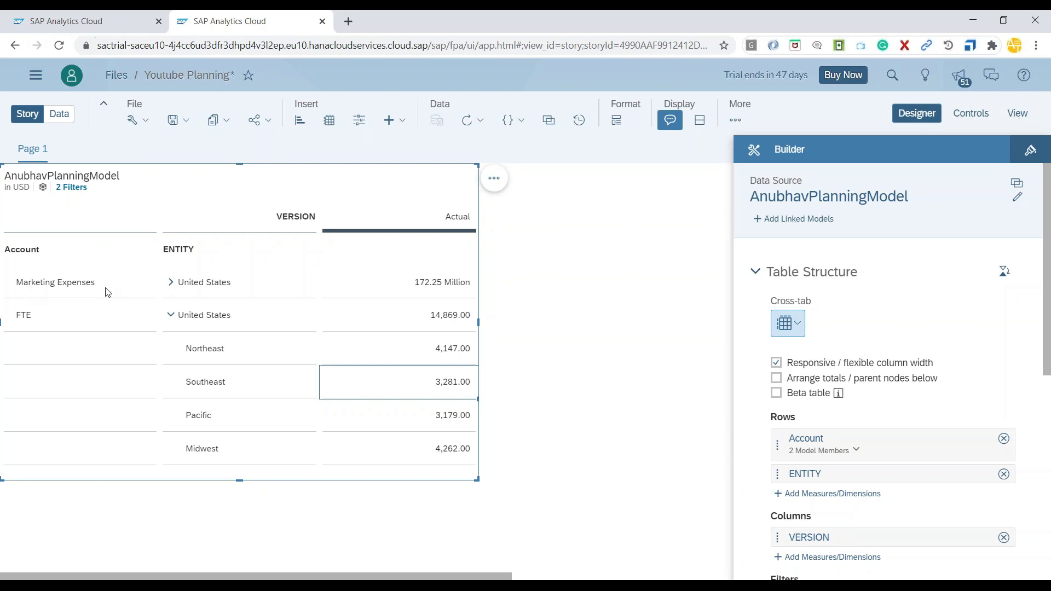
pyautogui.click(173, 284)
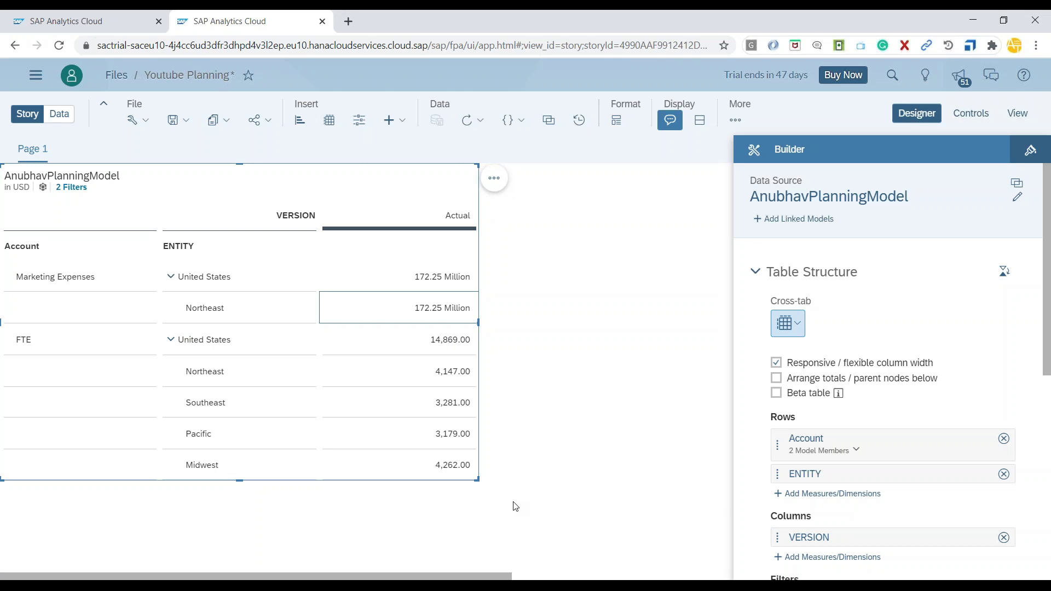
pyautogui.moveTo(441, 405); pyautogui.dragTo(440, 462)
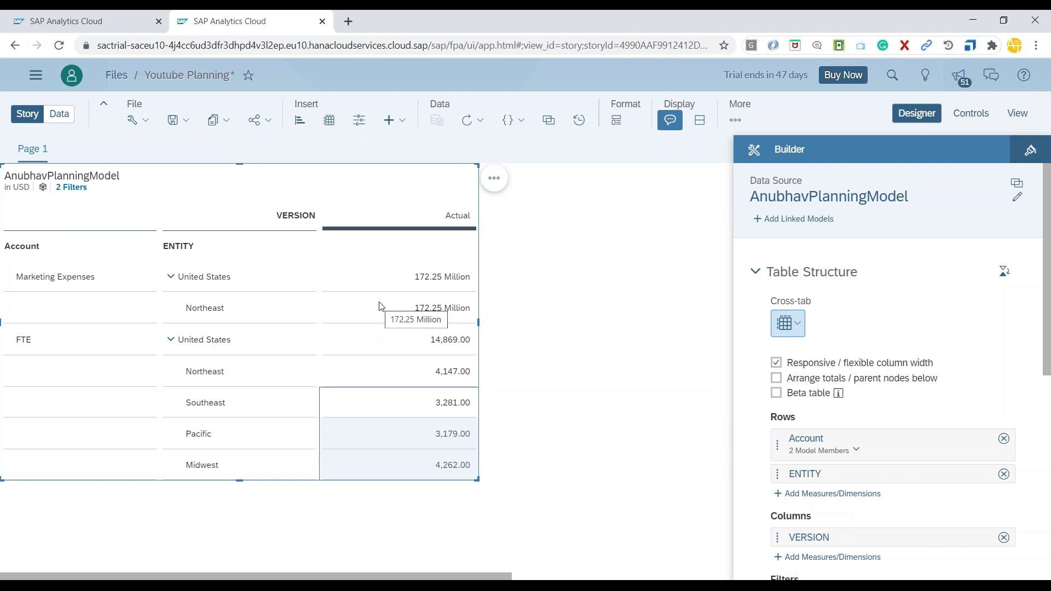
pyautogui.click(395, 276)
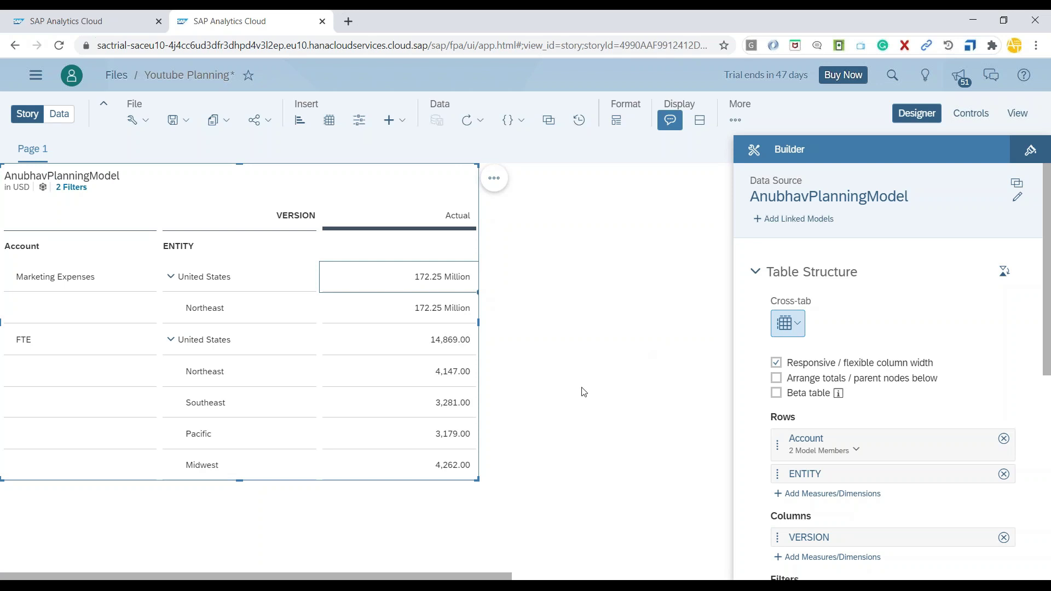
pyautogui.moveTo(458, 407); pyautogui.dragTo(458, 466)
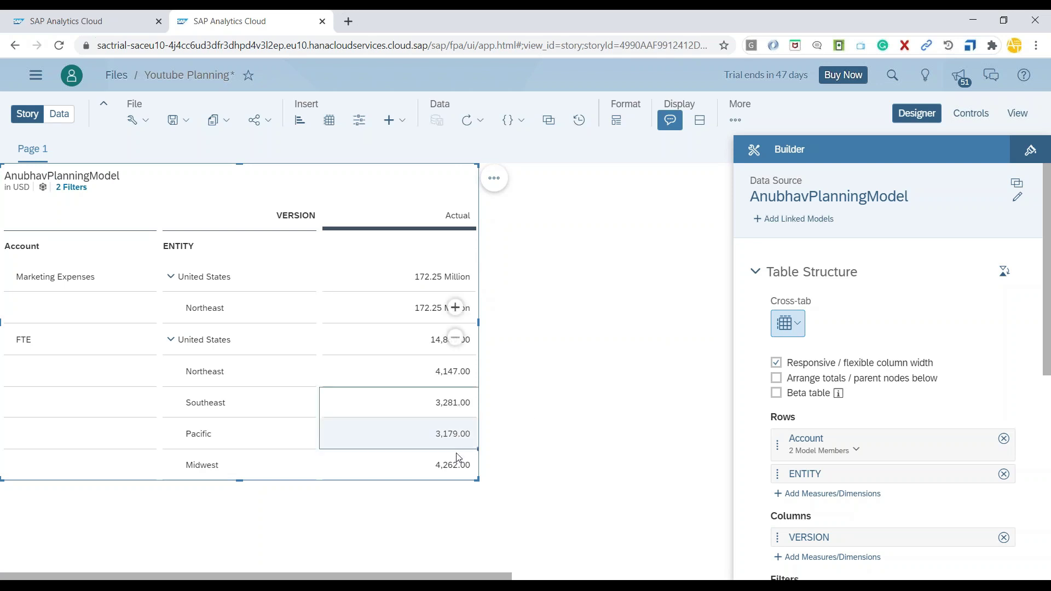
pyautogui.click(651, 469)
pyautogui.click(373, 467)
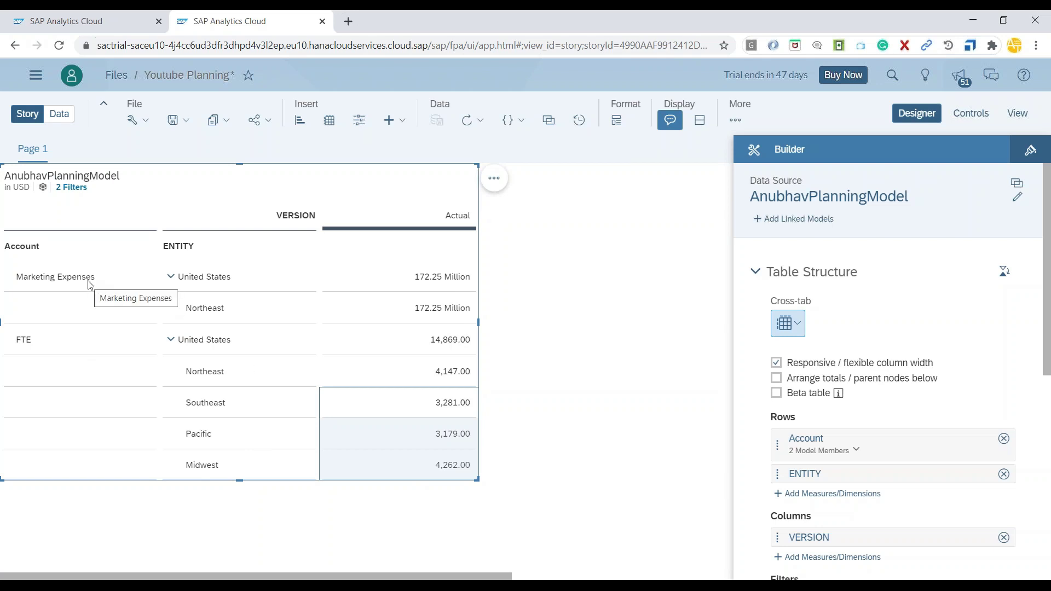
pyautogui.click(413, 316)
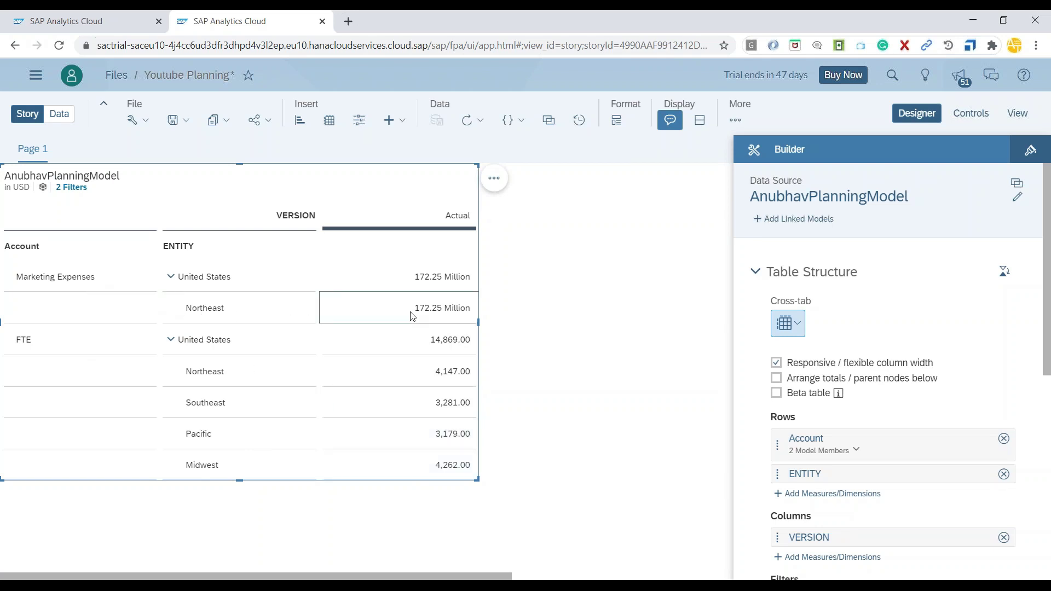
pyautogui.click(90, 22)
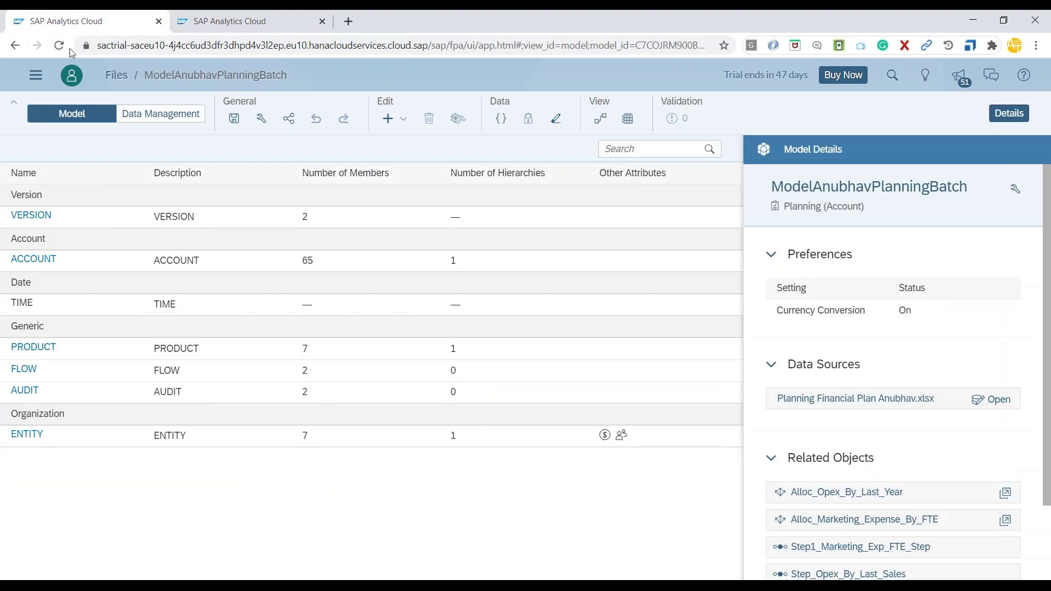
# Open the Alloc_Marketing_Expense_By_FTE process from Browse > Processes > Allocations
pyautogui.click(43, 81)
pyautogui.moveTo(48, 173)
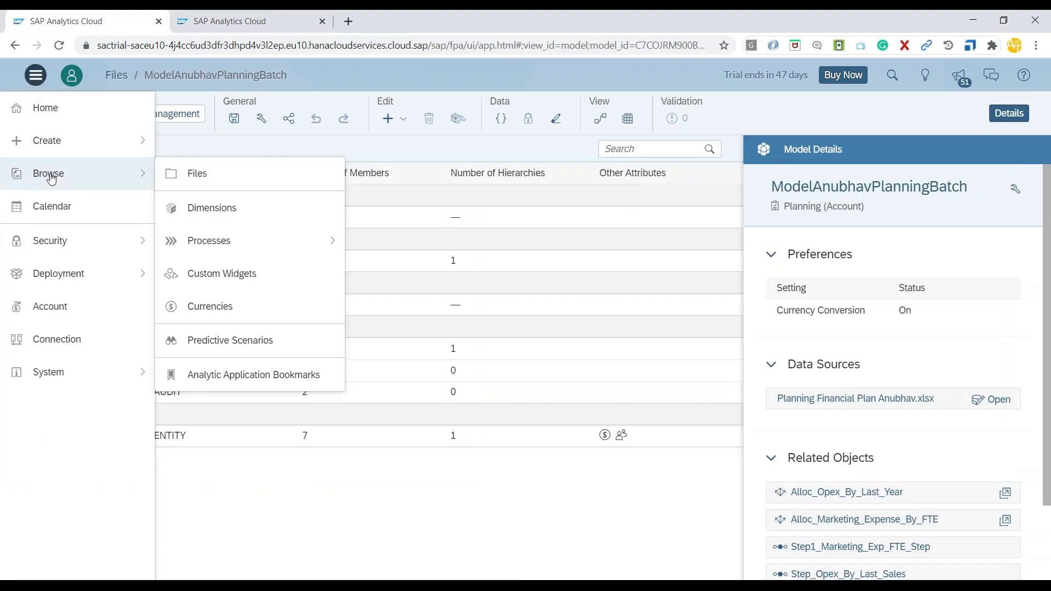
pyautogui.moveTo(209, 240)
pyautogui.click(437, 248)
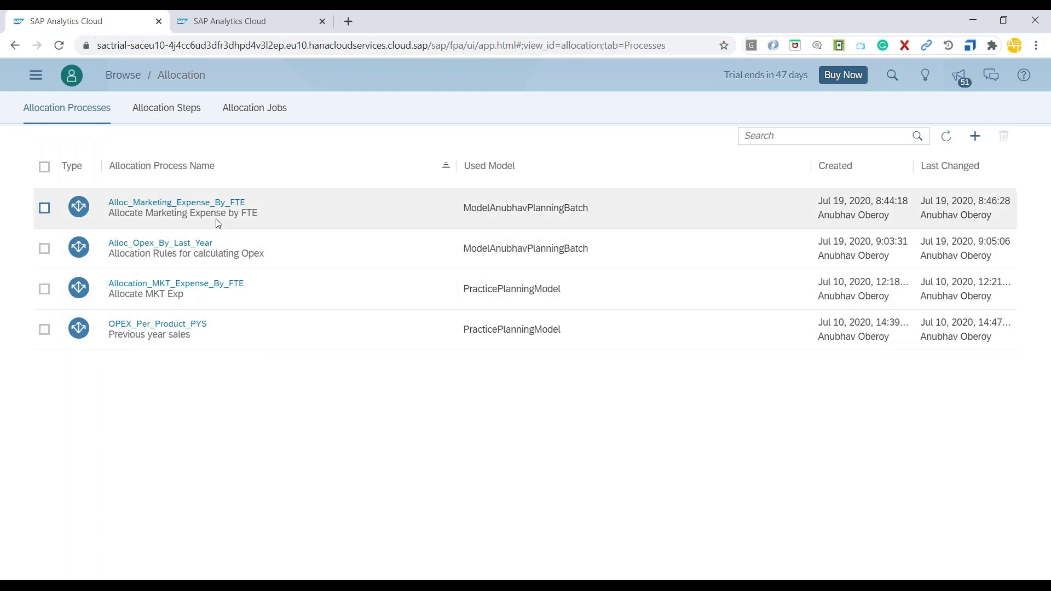
pyautogui.click(214, 205)
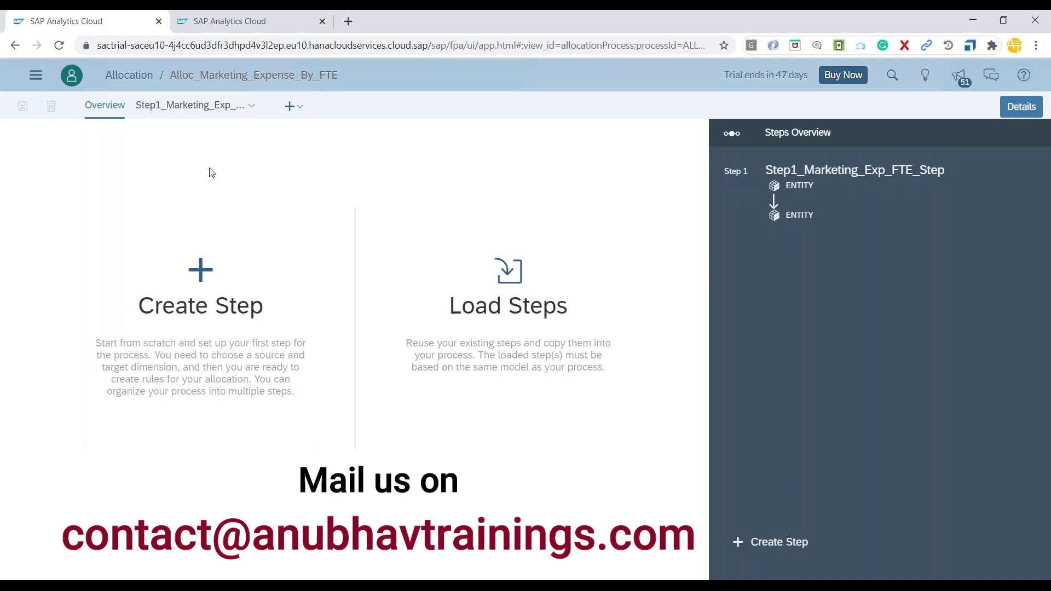
# Review the Step1_Marketing_Exp rule: United States source and target, FTE as driver
pyautogui.click(188, 104)
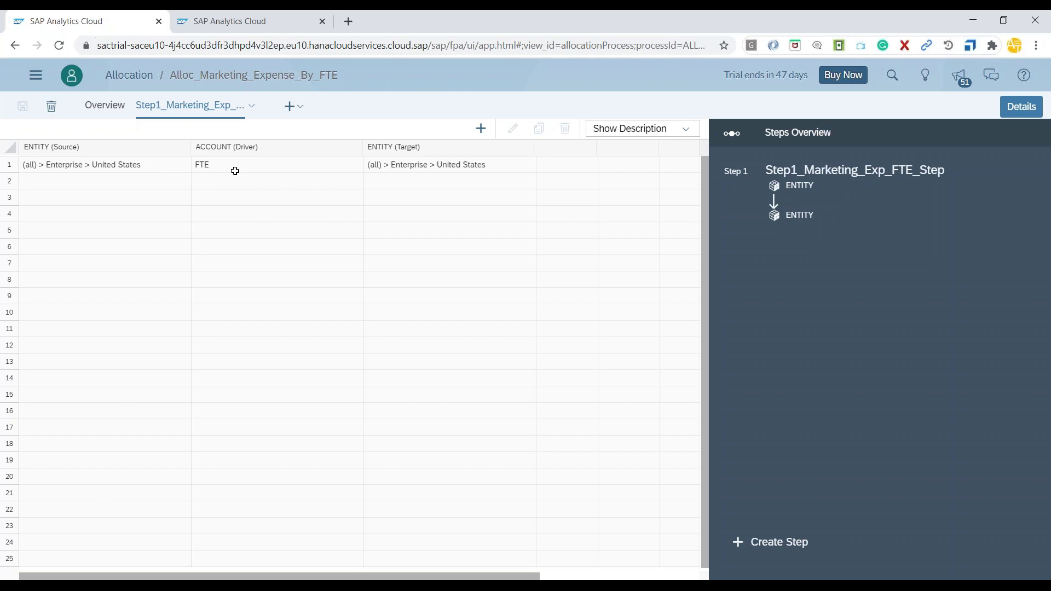
pyautogui.click(234, 165)
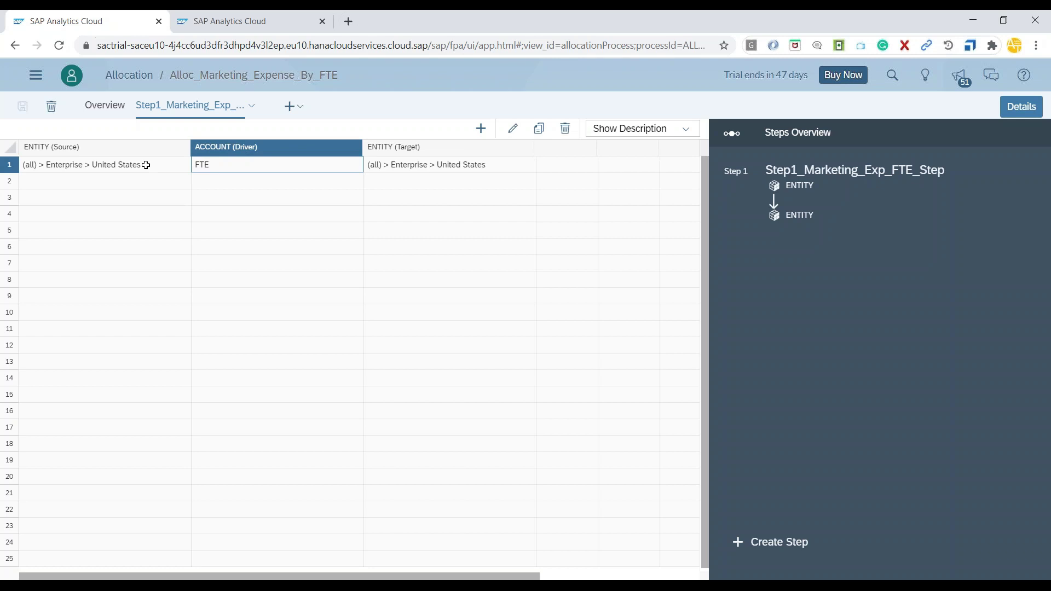
pyautogui.click(146, 165)
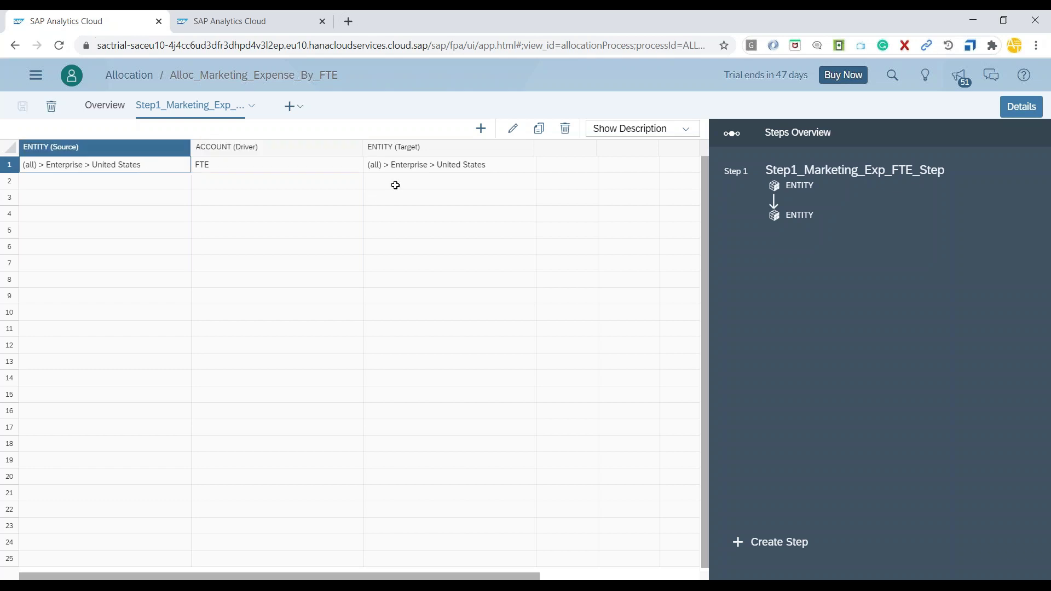
pyautogui.click(412, 165)
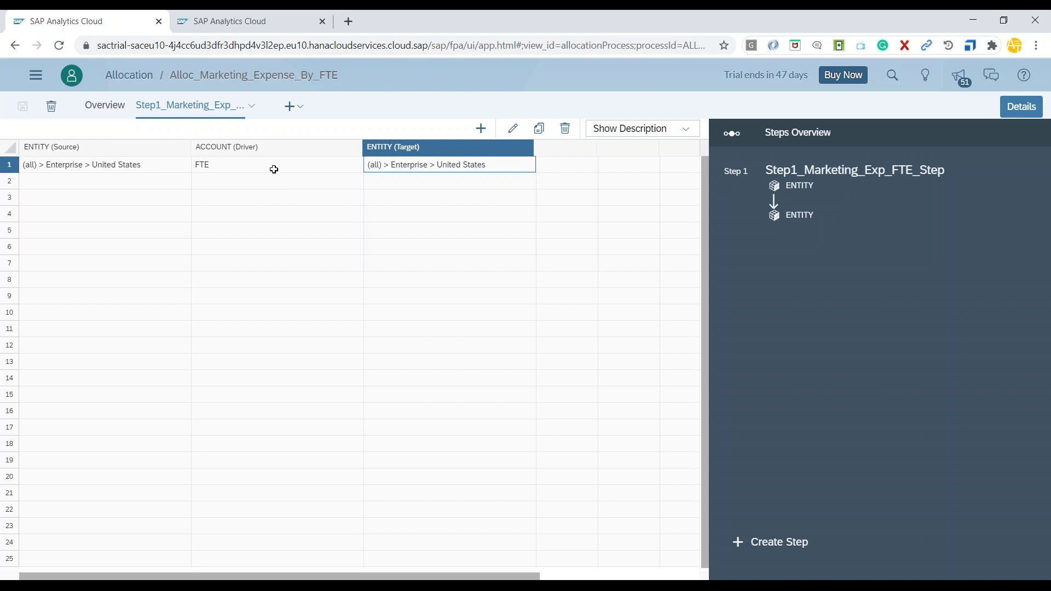
pyautogui.click(274, 167)
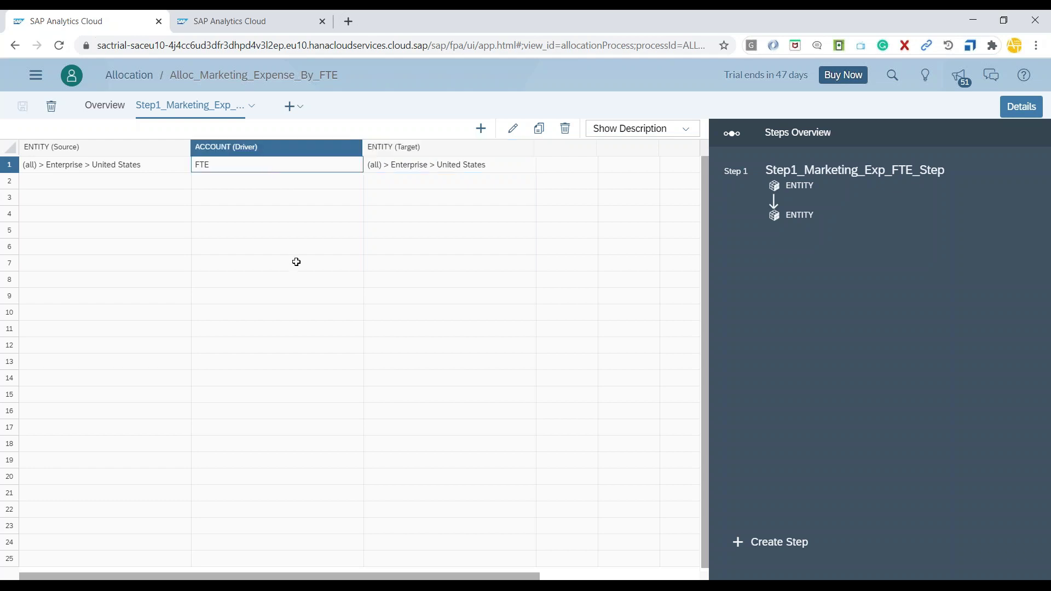
pyautogui.hotkey('alt', 'Tab')
pyautogui.hotkey('alt', 'Tab')
# Show unbooked data for the Account rows in the Youtube Planning story table
pyautogui.click(233, 21)
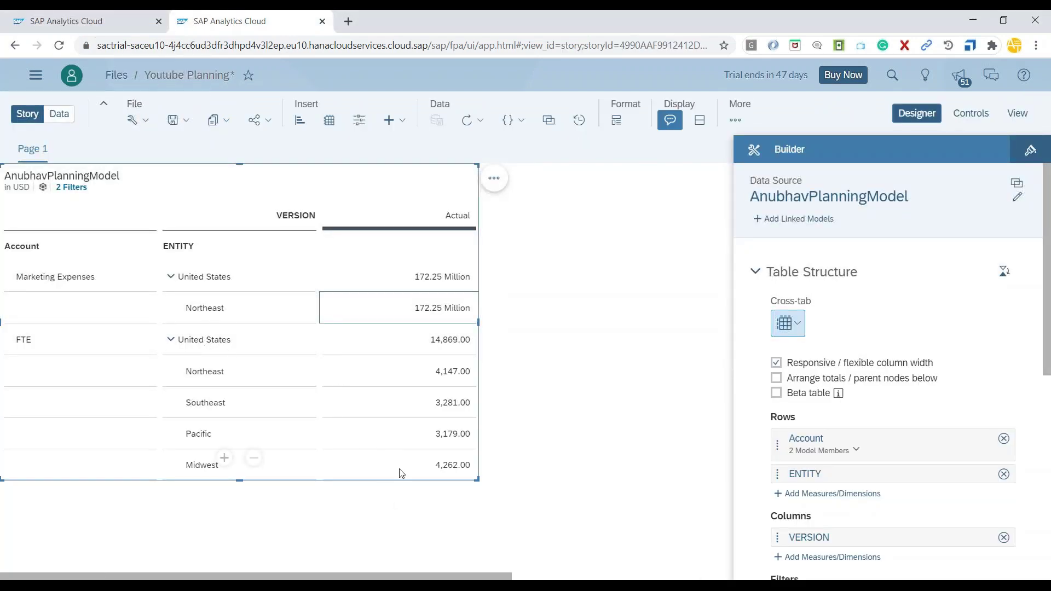
pyautogui.moveTo(862, 444)
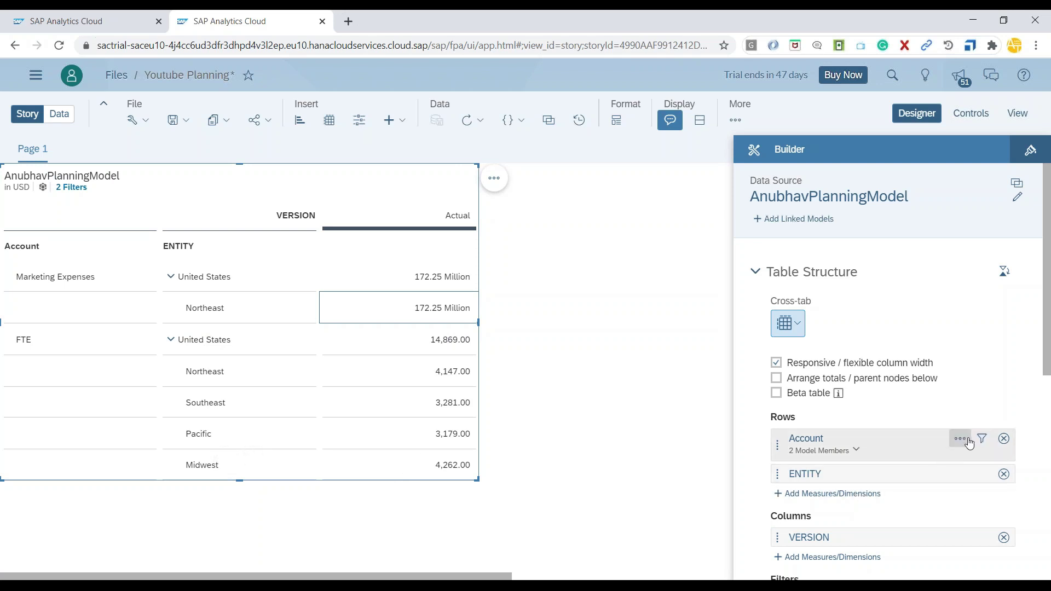
pyautogui.click(961, 440)
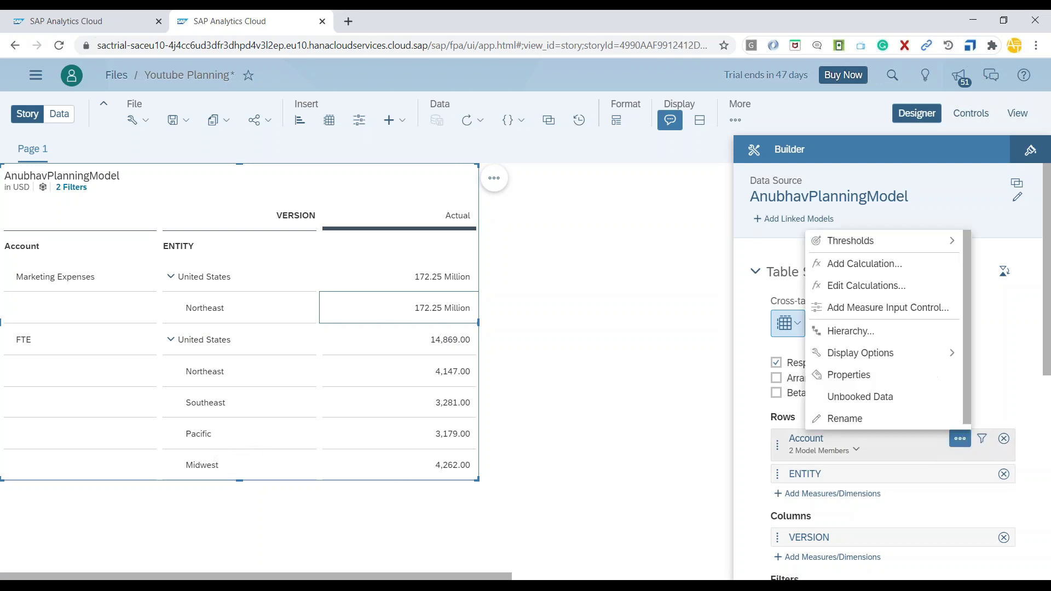
pyautogui.click(889, 399)
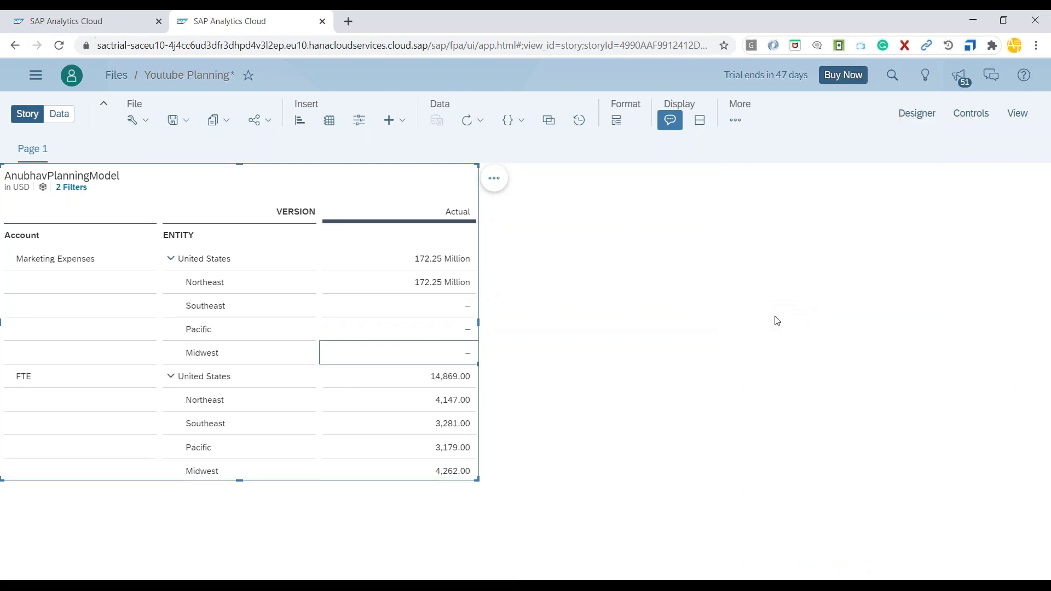
# Copy Actual into a new private version named MAKT_EXP_ALLOC
pyautogui.click(999, 272)
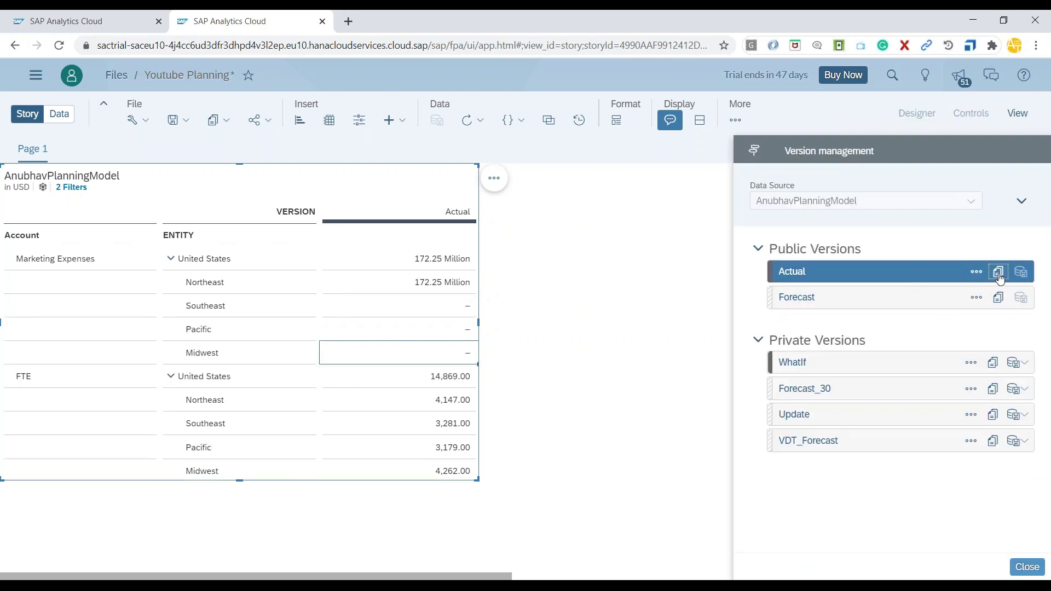
pyautogui.write('M')
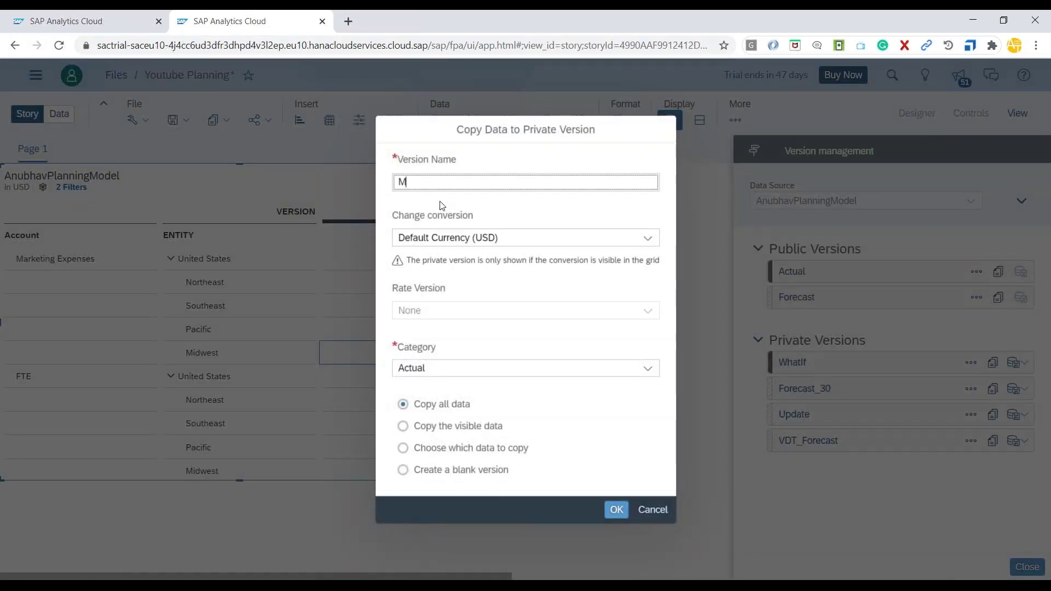
pyautogui.write('AKR')
pyautogui.press('BackSpace')
pyautogui.write('ALLOC')
pyautogui.click(617, 509)
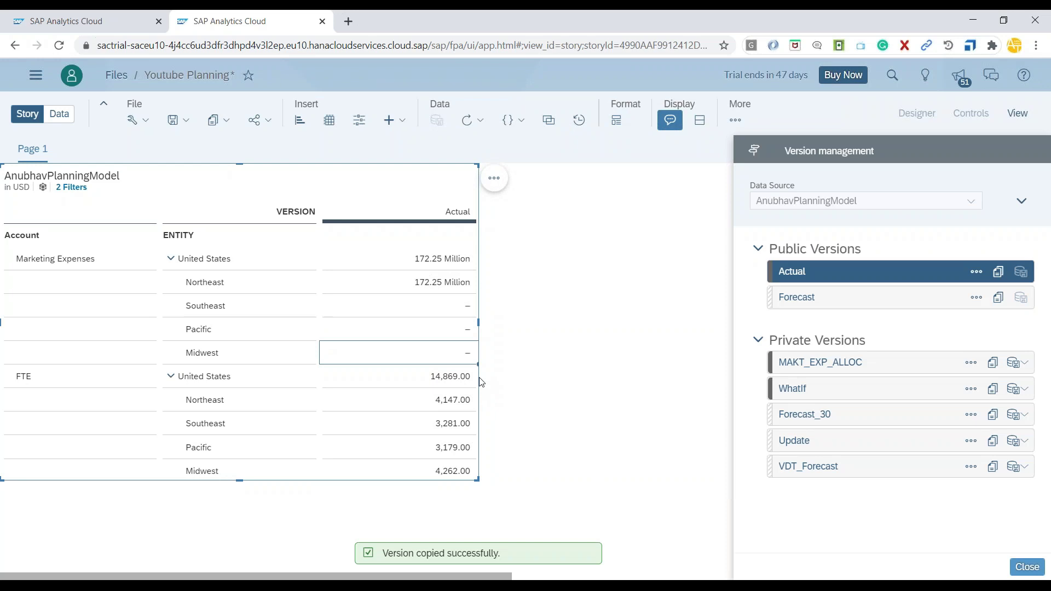
pyautogui.click(1029, 568)
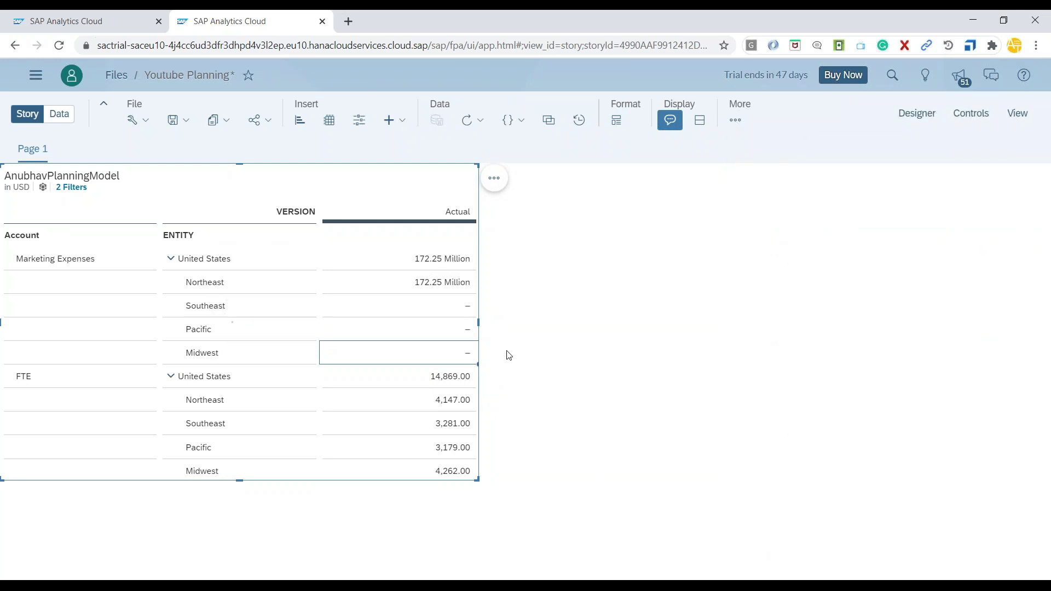
# Include MAKT_EXP_ALLOC in the VERSION column filter alongside Actual
pyautogui.click(920, 113)
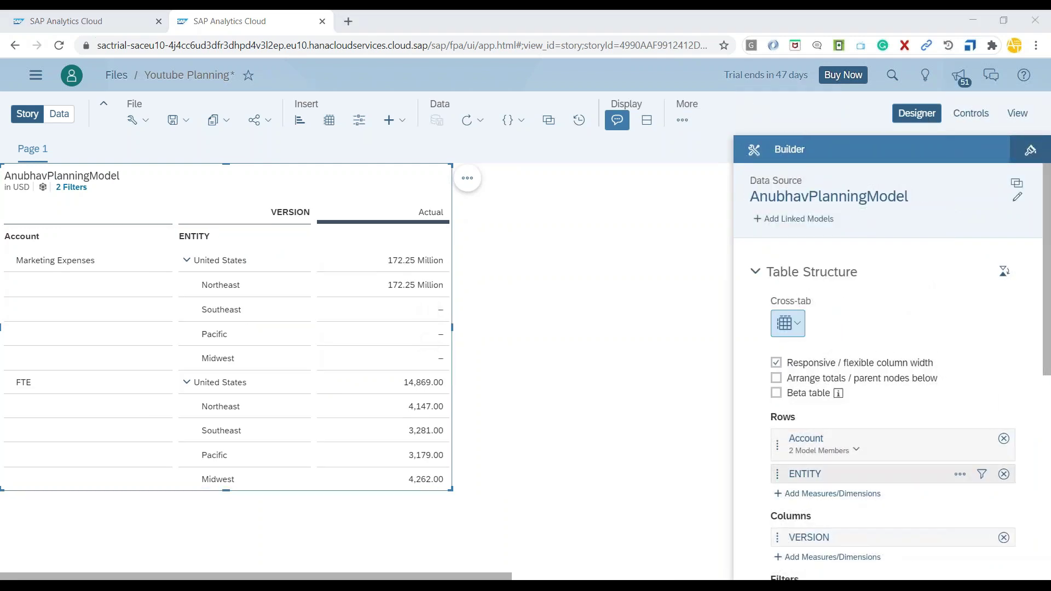
pyautogui.moveTo(871, 537)
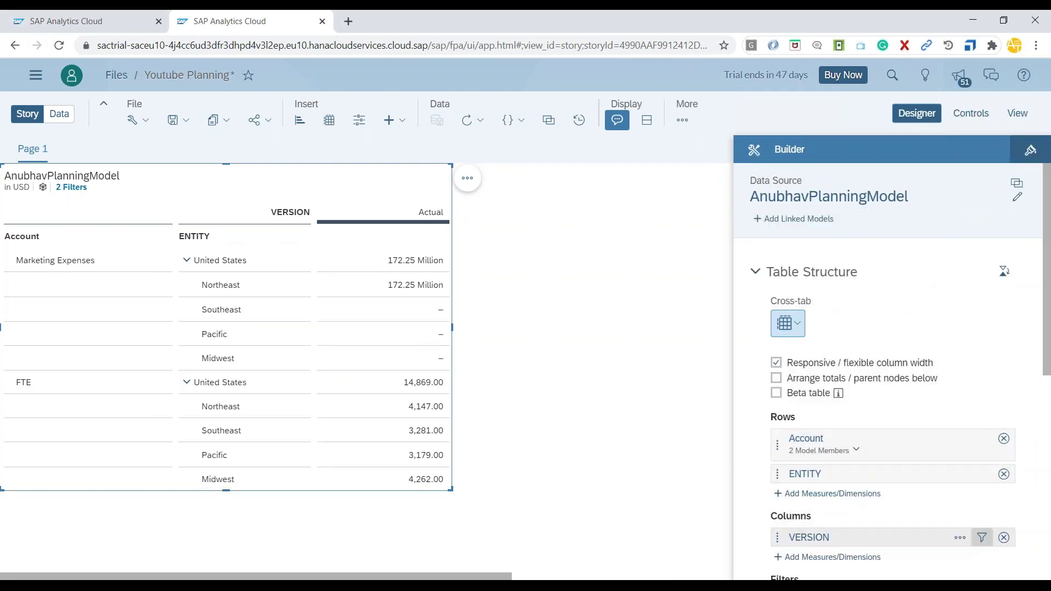
pyautogui.click(981, 537)
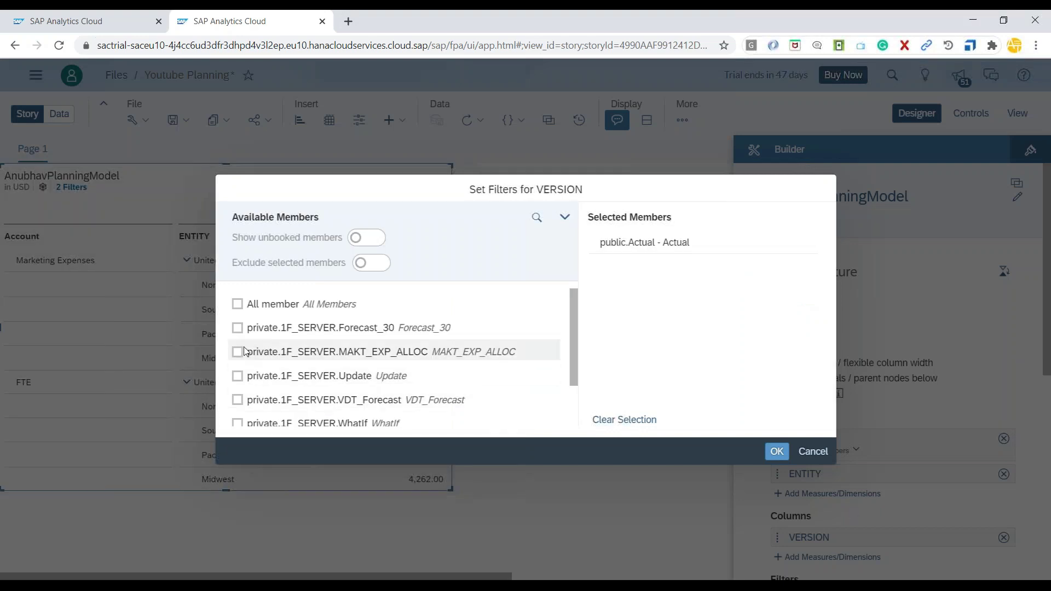
pyautogui.scroll(-2, 243, 356)
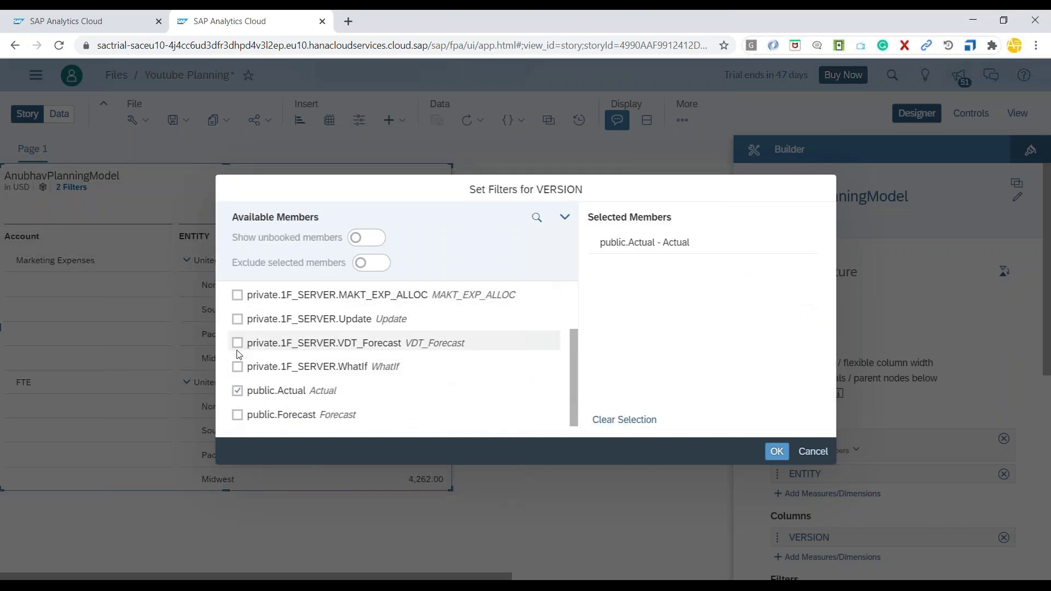
pyautogui.scroll(2, 239, 355)
pyautogui.click(237, 352)
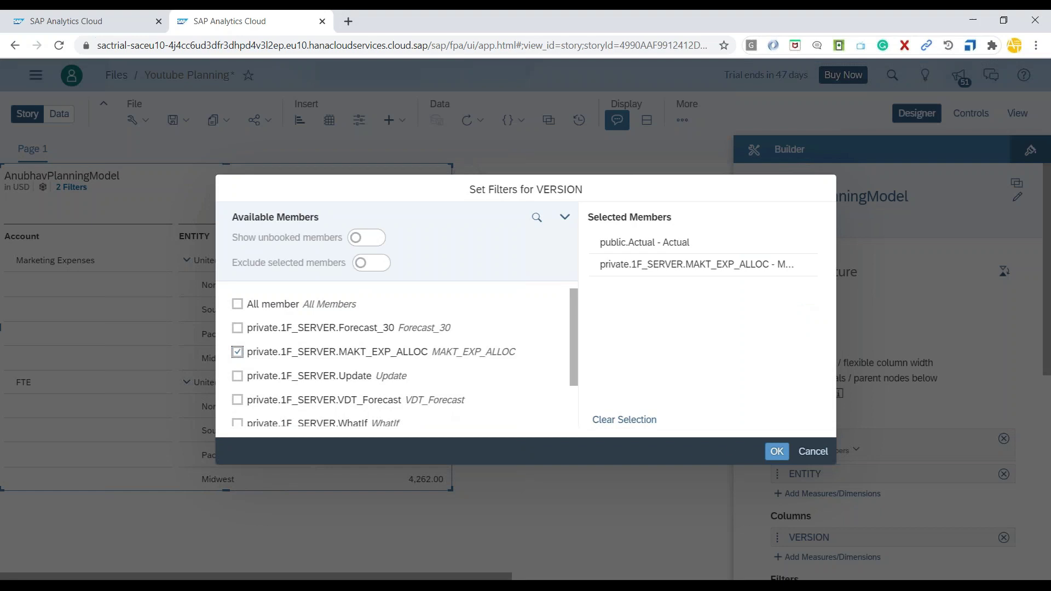
pyautogui.click(776, 451)
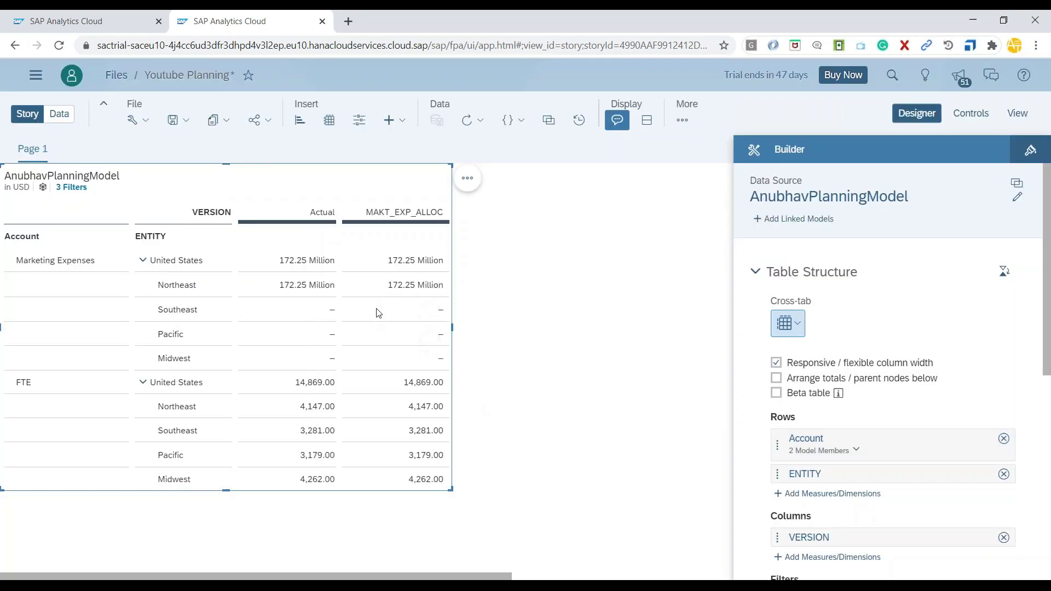
# Select the Southeast cells to compare Actual with MAKT_EXP_ALLOC values
pyautogui.click(312, 312)
pyautogui.moveTo(389, 312); pyautogui.dragTo(397, 358)
pyautogui.moveTo(398, 359); pyautogui.dragTo(410, 247)
# Execute the Alloc_Marketing_Exp_By_FTE allocation process on version MAKT_EXP_ALLOC
pyautogui.click(691, 126)
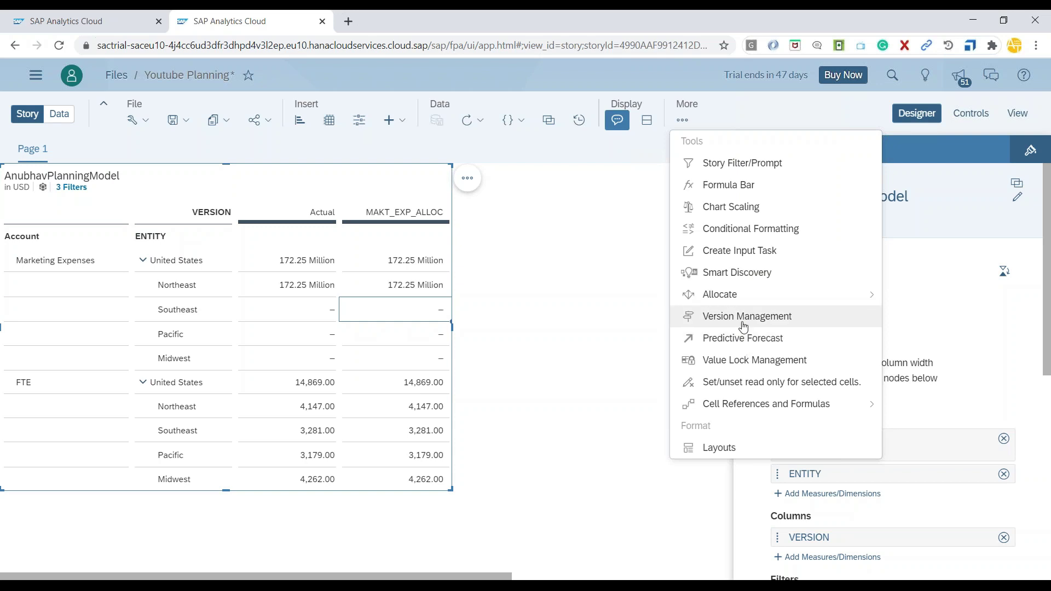
pyautogui.moveTo(719, 294)
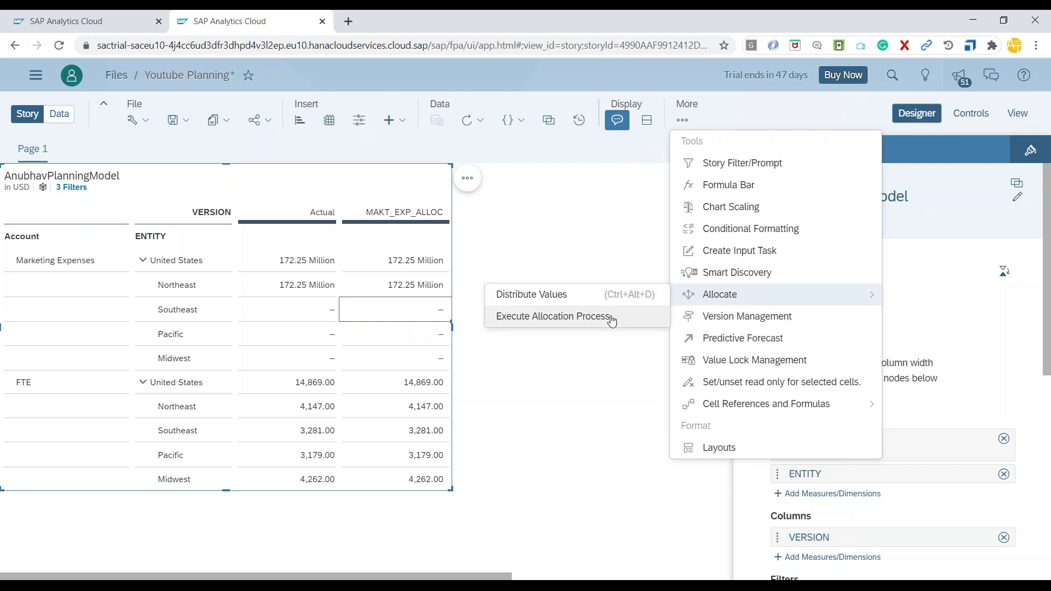
pyautogui.click(611, 321)
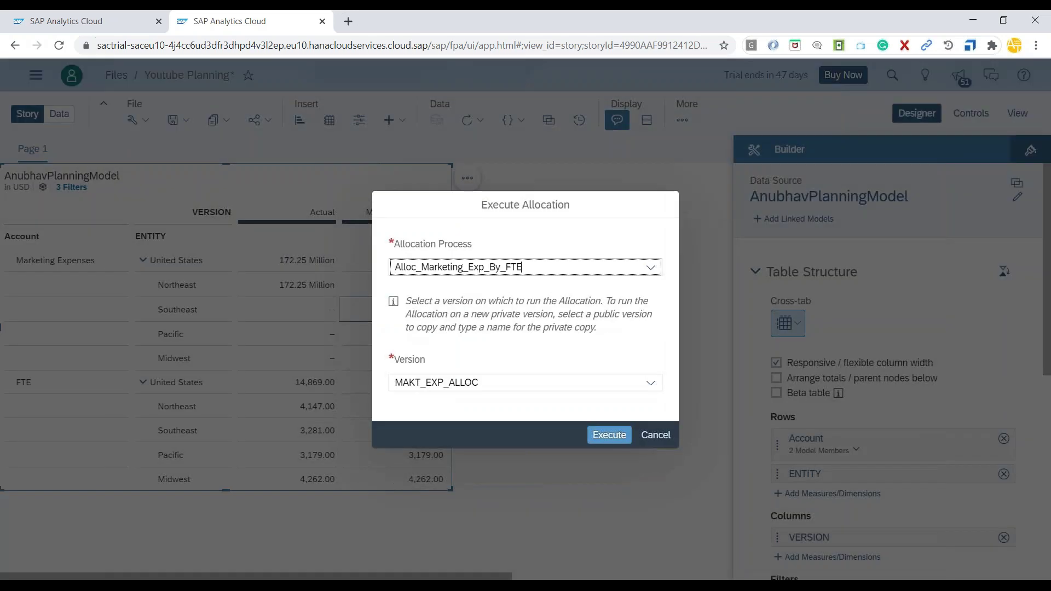
pyautogui.click(650, 267)
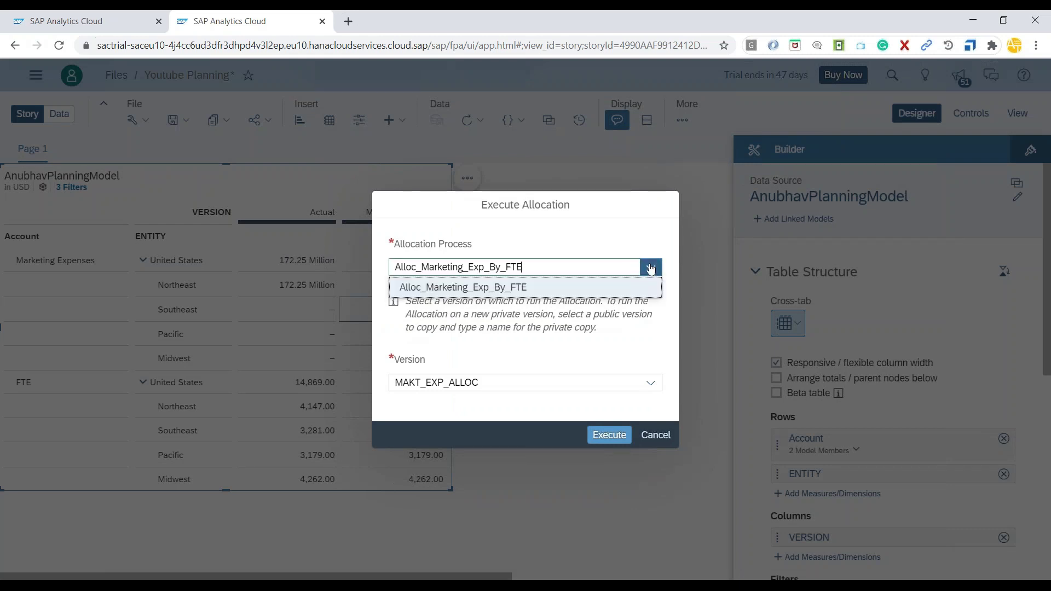
pyautogui.click(573, 289)
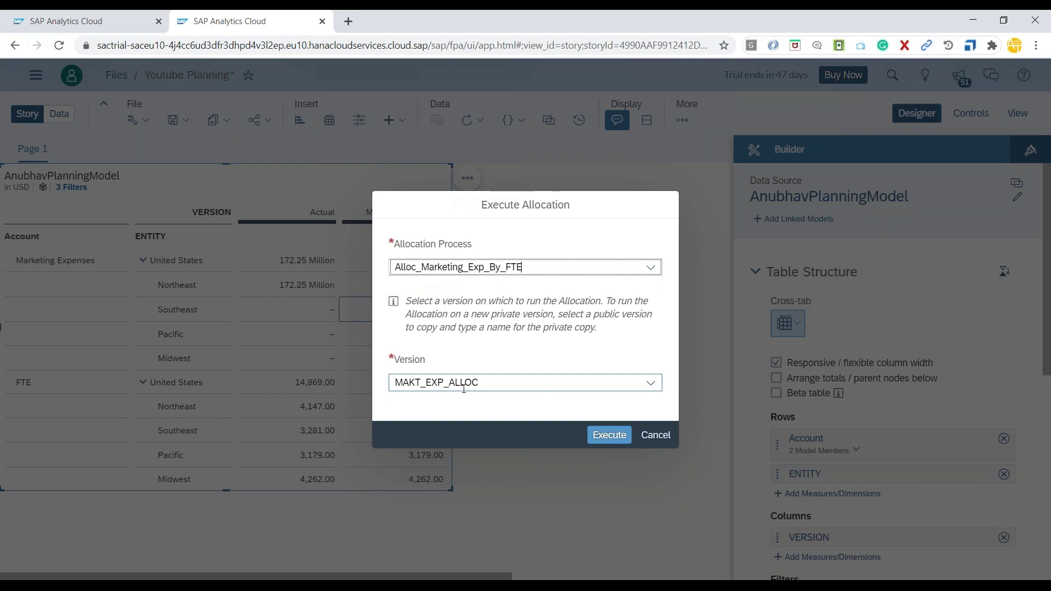
pyautogui.click(609, 436)
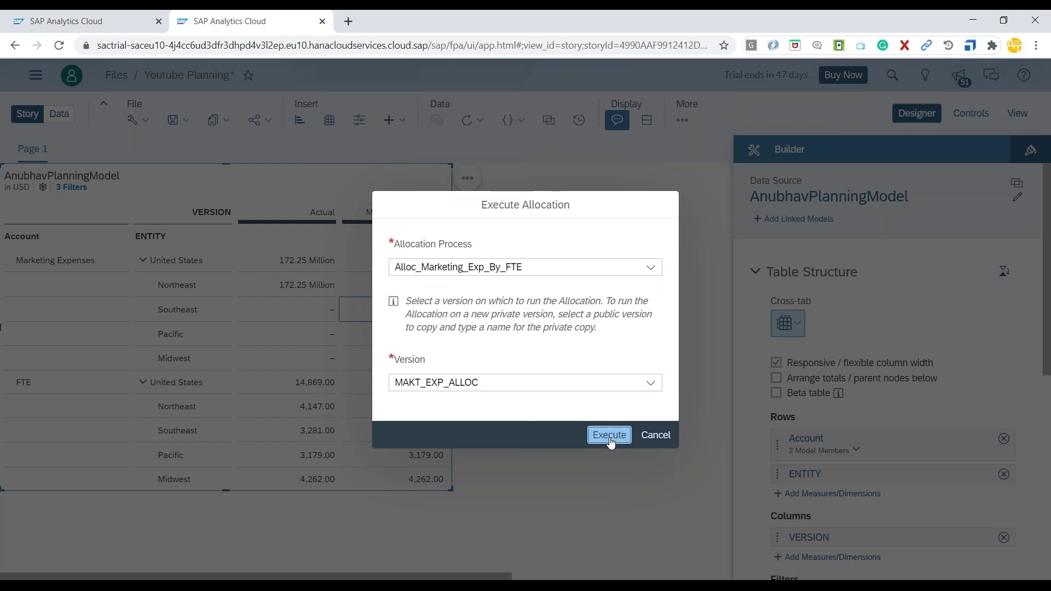
pyautogui.click(610, 443)
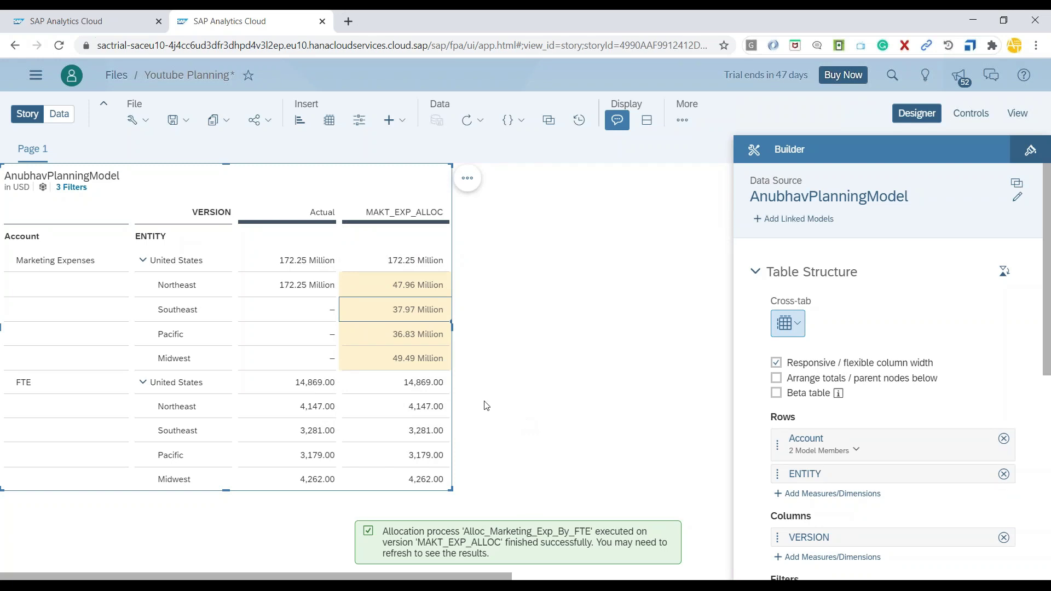
pyautogui.click(297, 288)
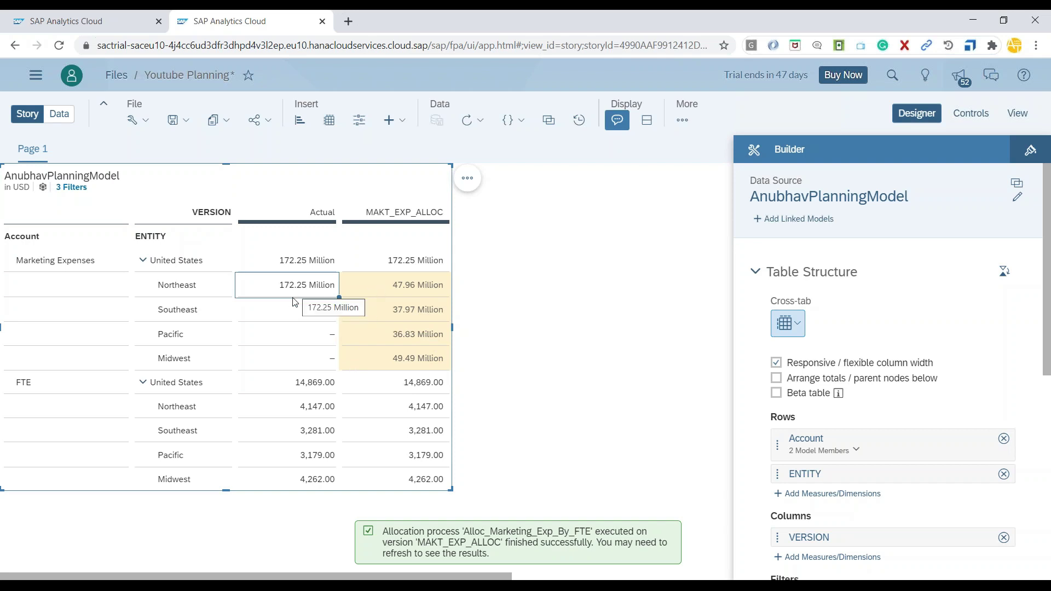
pyautogui.click(381, 282)
pyautogui.click(374, 363)
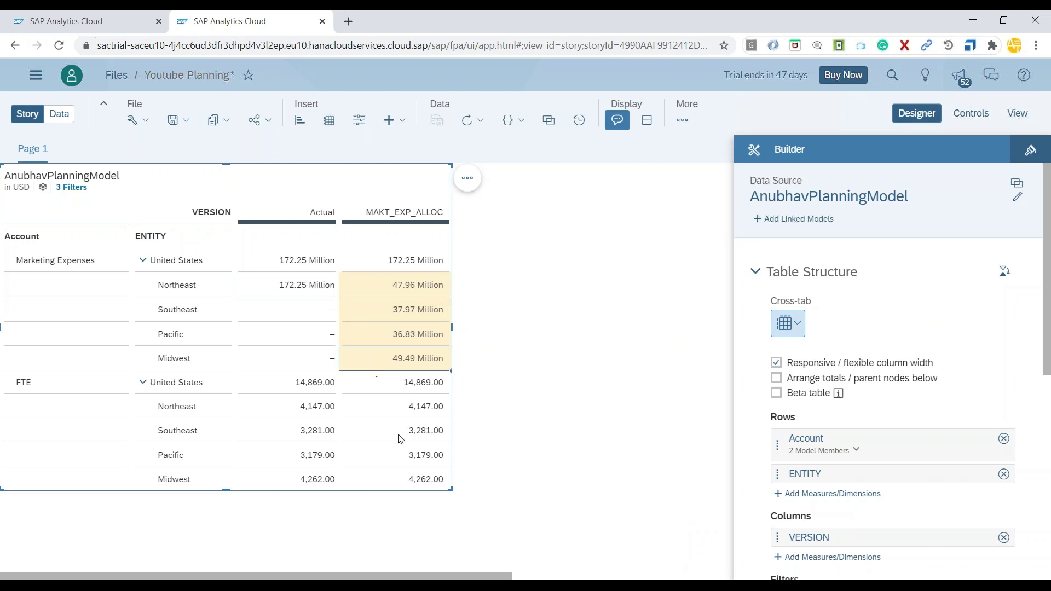
pyautogui.click(406, 486)
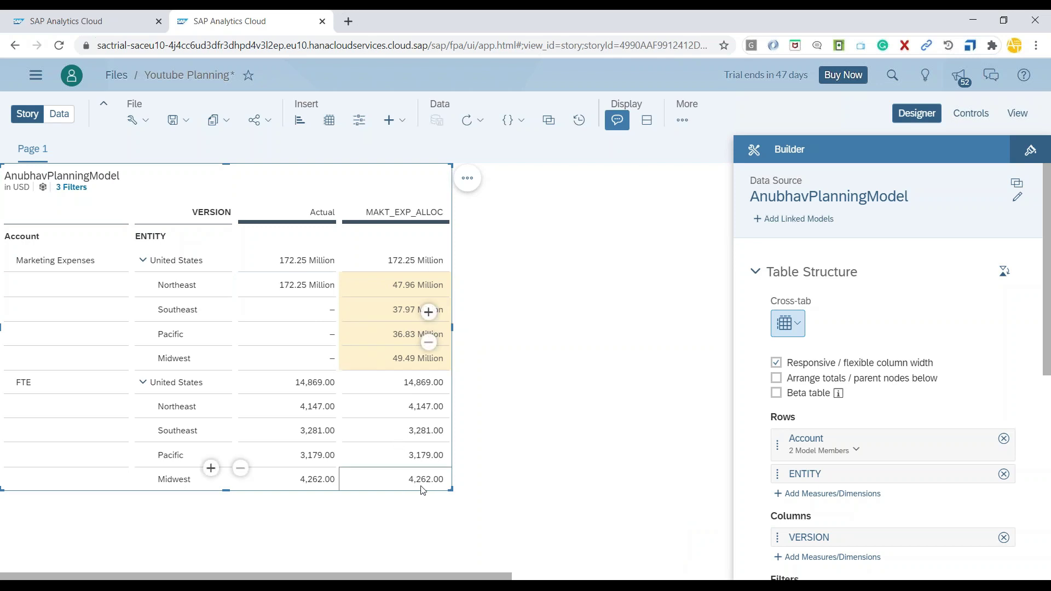
pyautogui.click(394, 362)
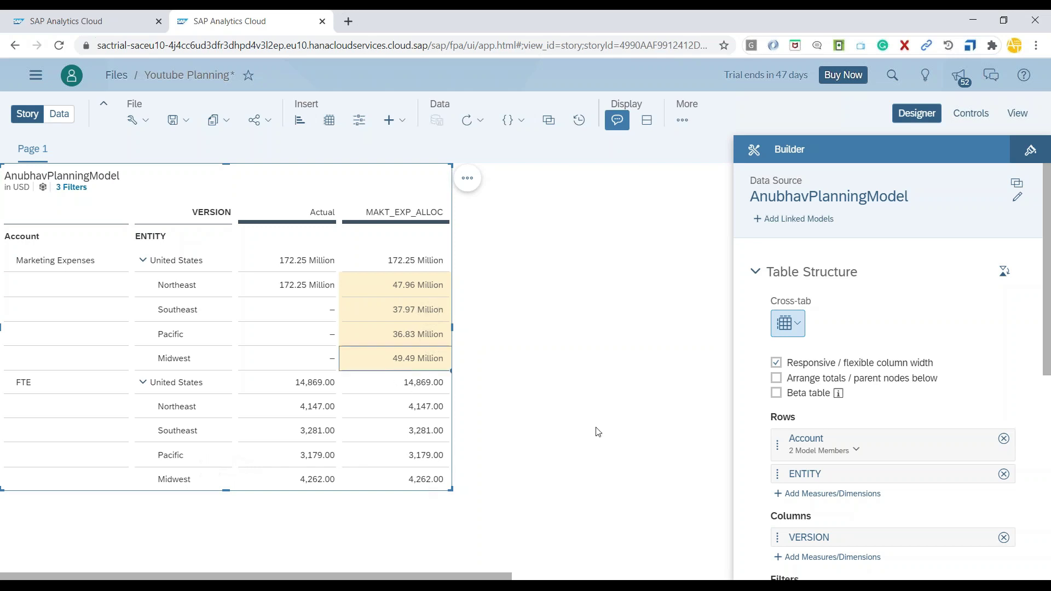